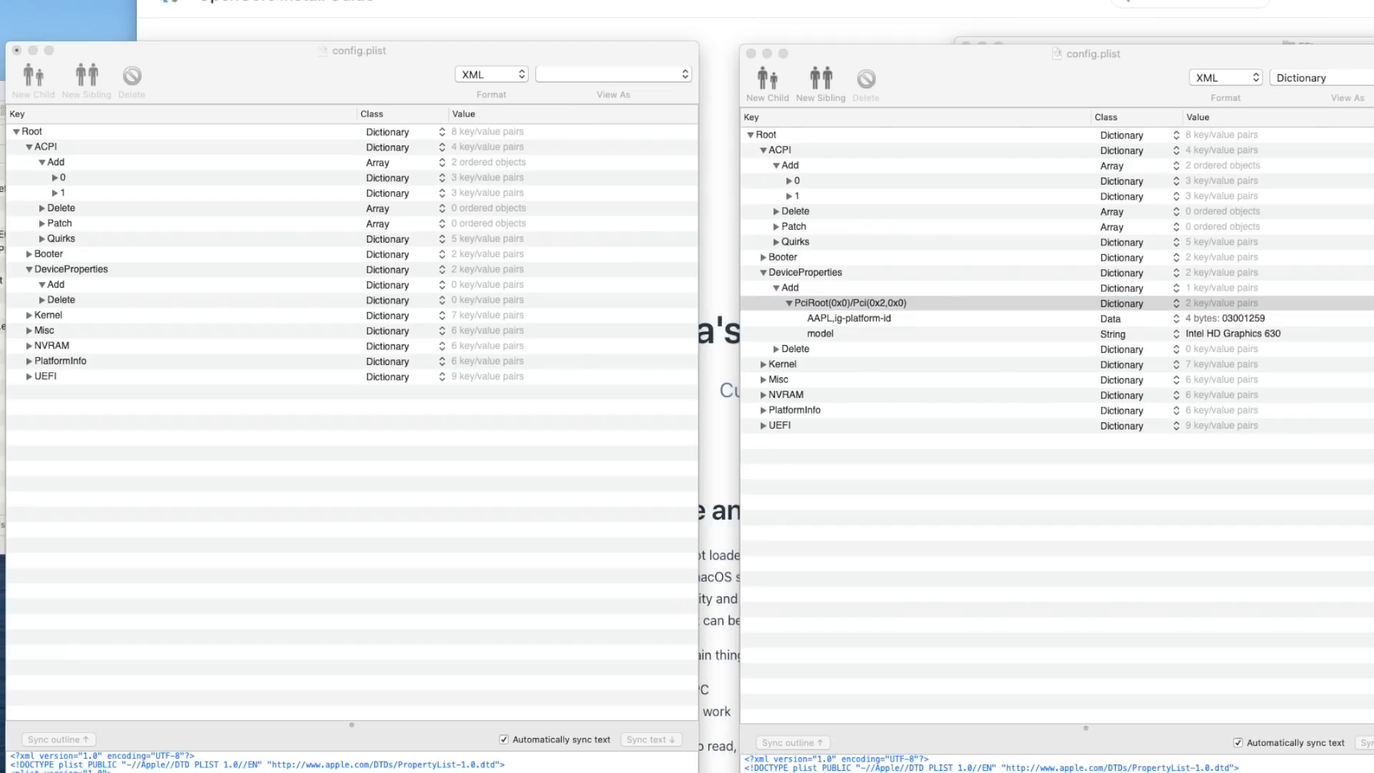
# - Move the Intel Power Gadget window out of the way
pyautogui.moveTo(992, 281); pyautogui.dragTo(712, 174)
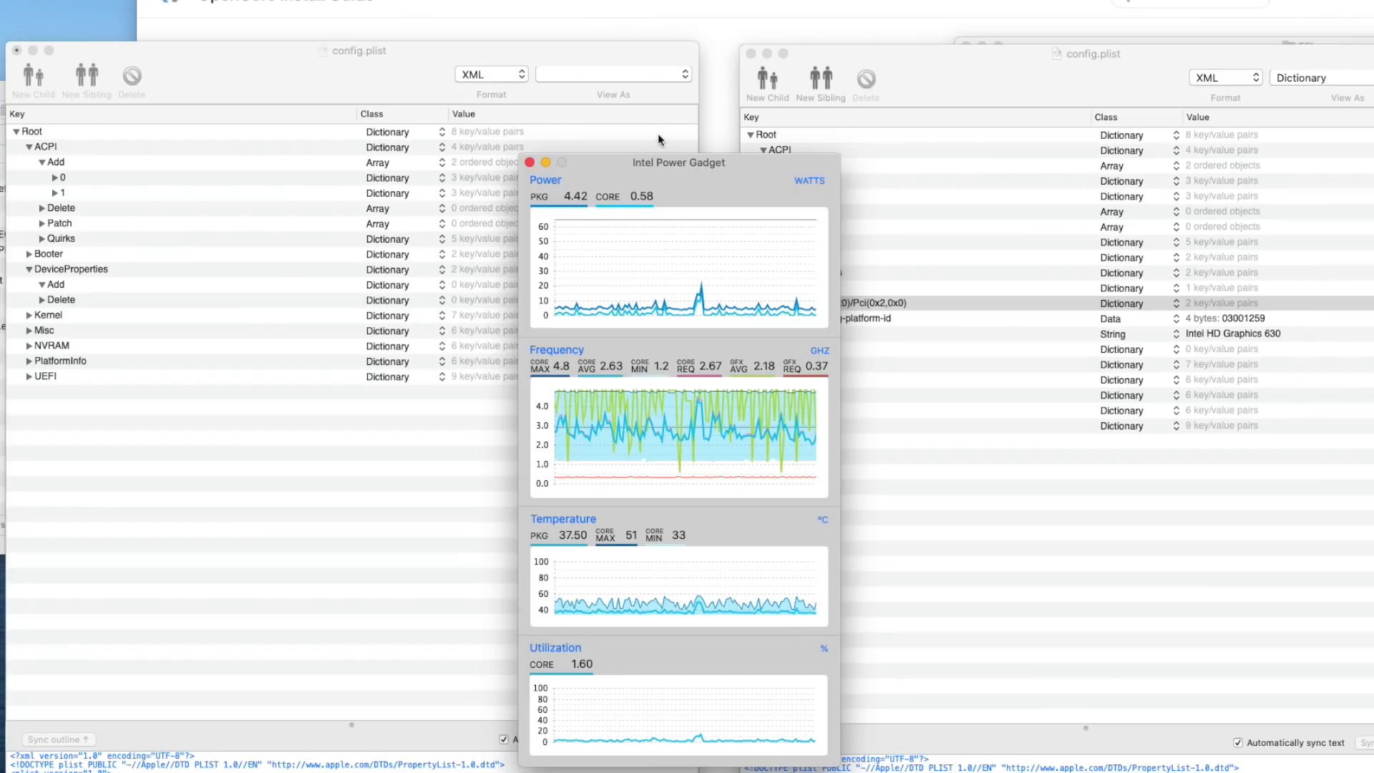
pyautogui.moveTo(689, 180); pyautogui.dragTo(660, 178)
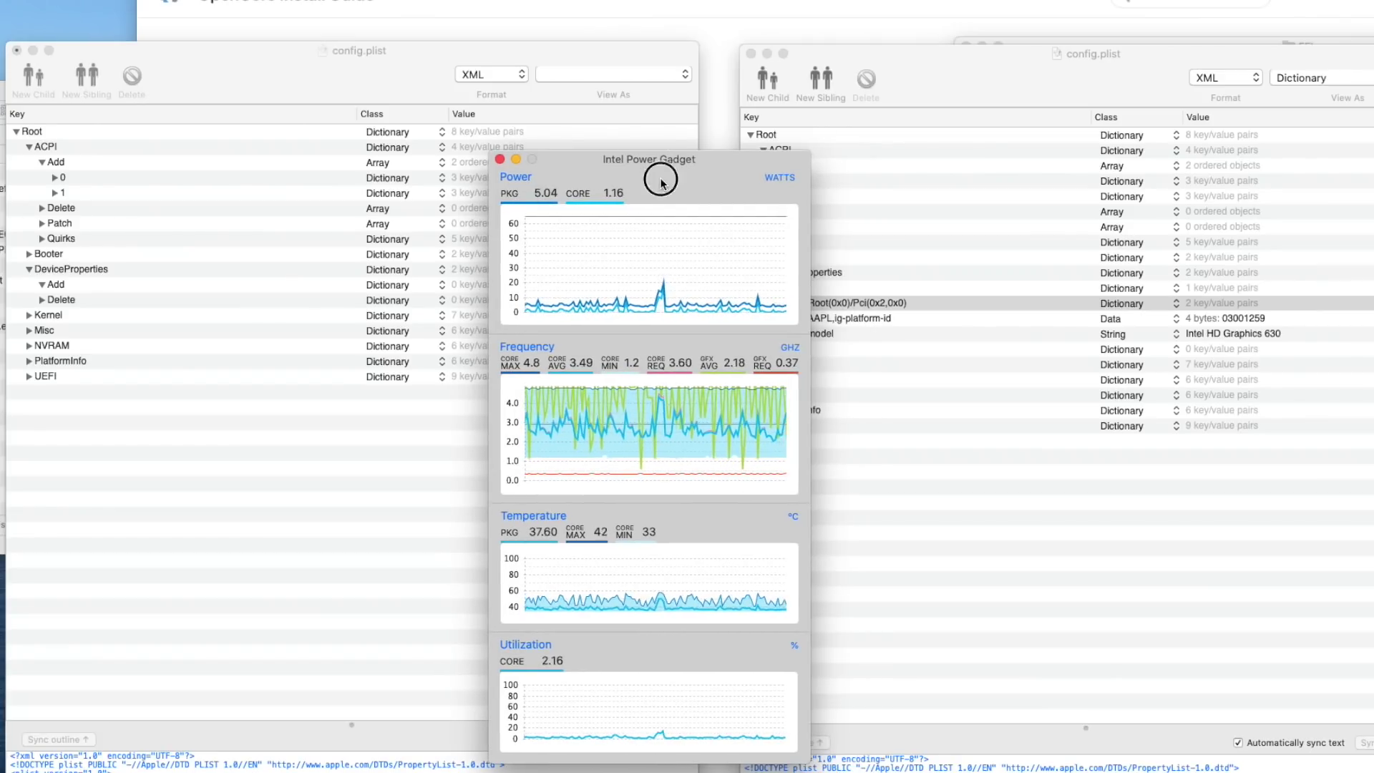
pyautogui.moveTo(660, 177); pyautogui.dragTo(1063, 351)
# - Select the PciRoot(0x0)/Pci(0x2,0x0) entry in the right config.plist and bring the OpenCore guide forward
pyautogui.click(870, 256)
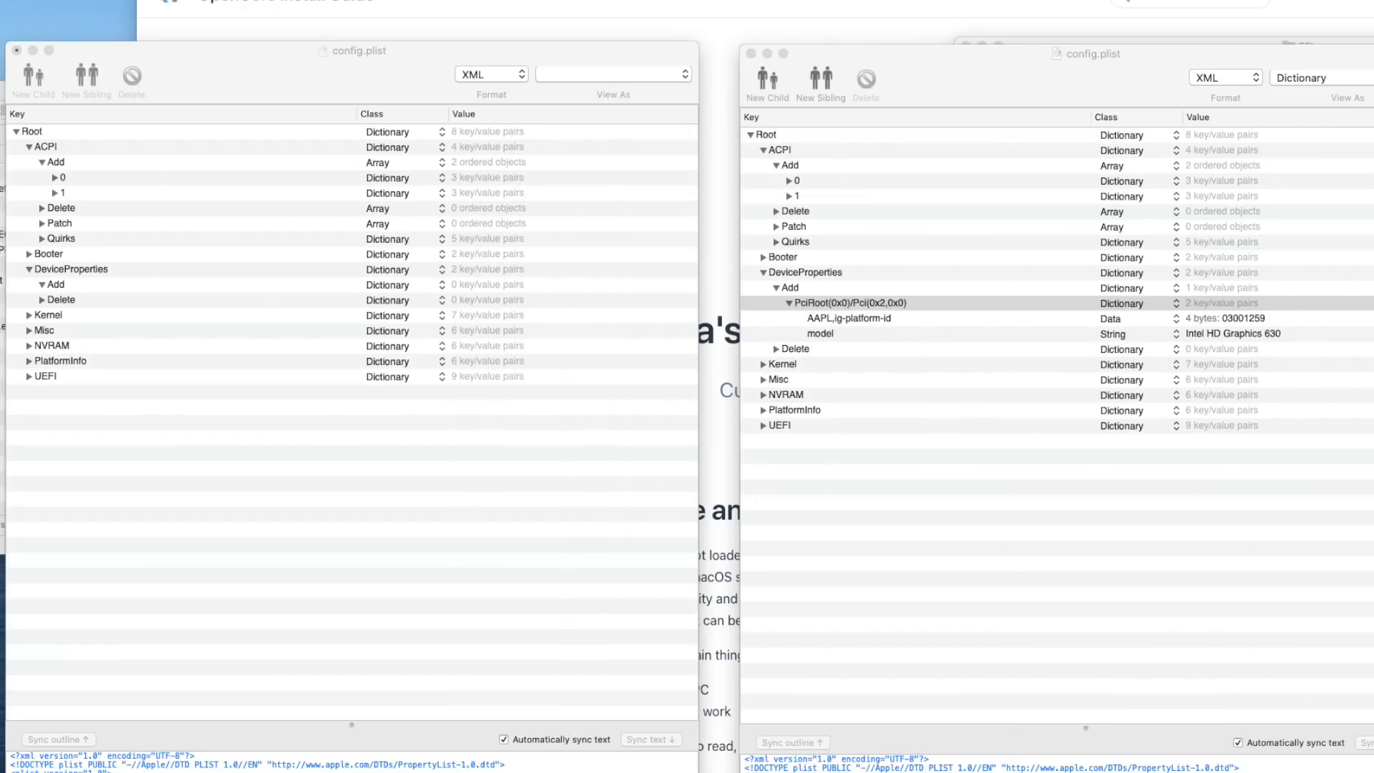
pyautogui.click(805, 304)
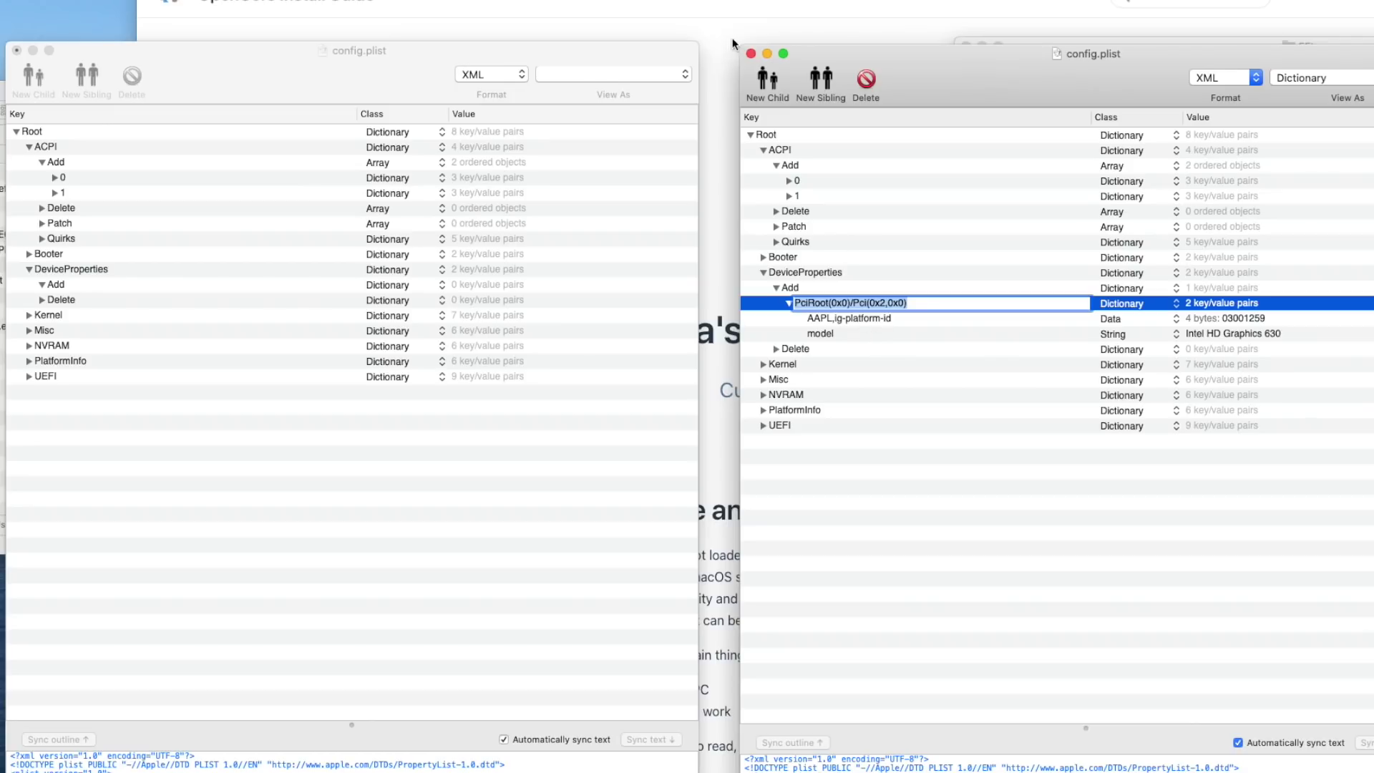
pyautogui.click(716, 9)
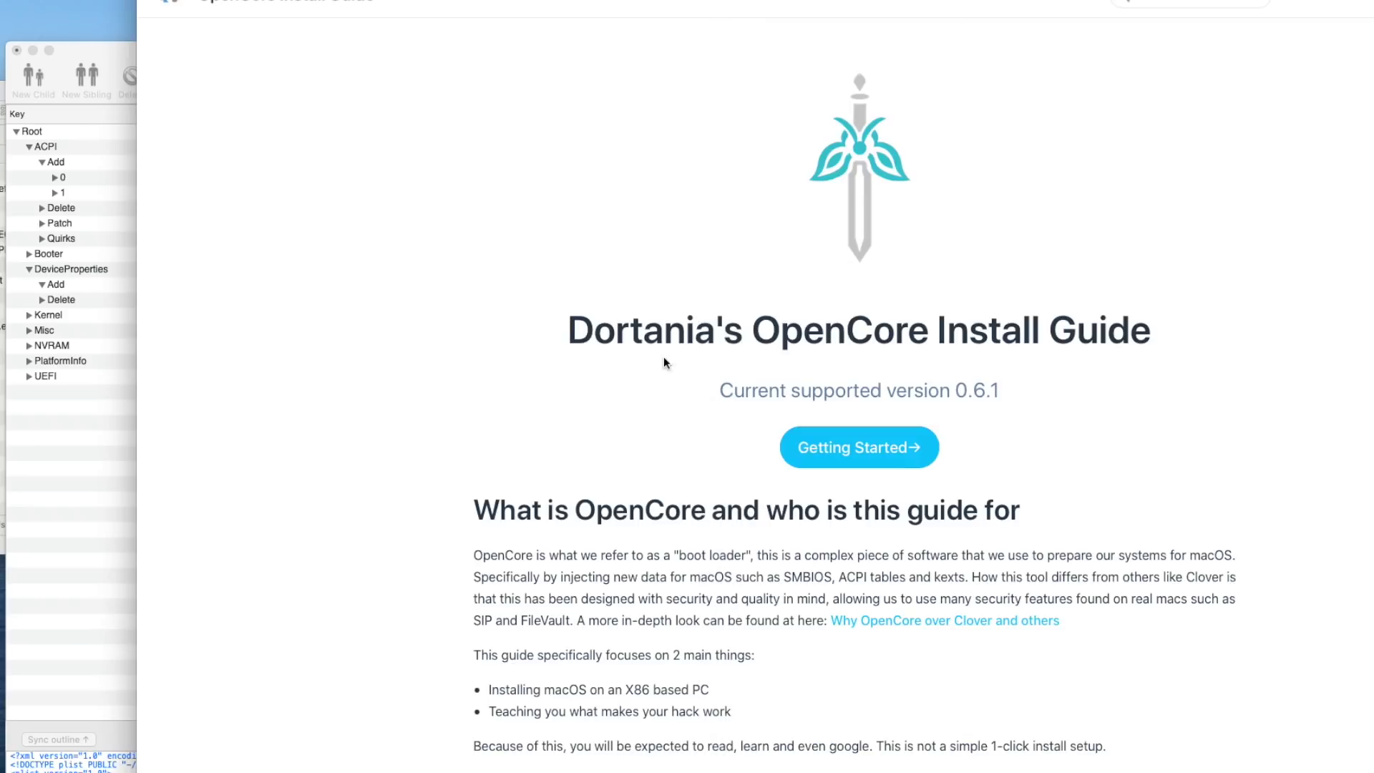
# - Go to the DeviceProperties section of the guide's Kaby Lake desktop config page
pyautogui.click(859, 448)
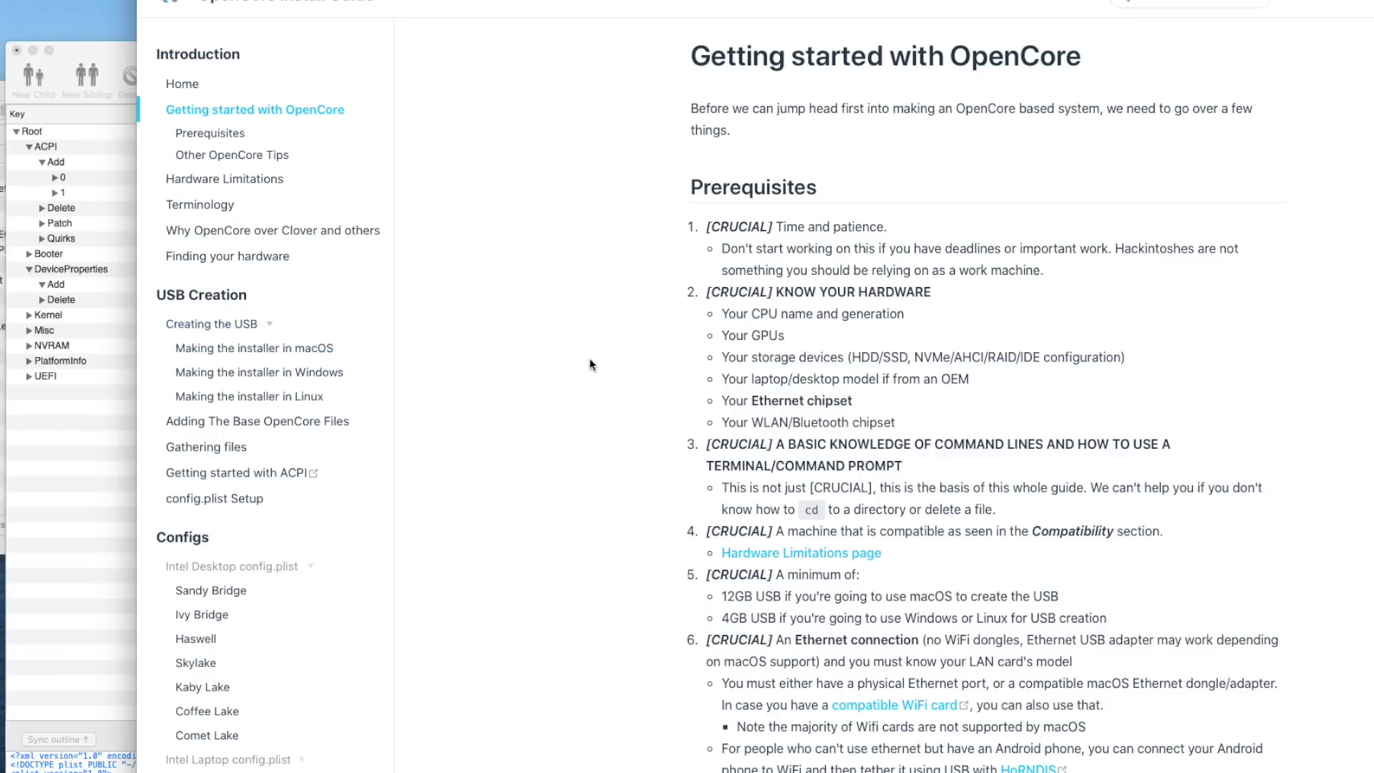
pyautogui.scroll(-2, 521, 388)
pyautogui.click(202, 686)
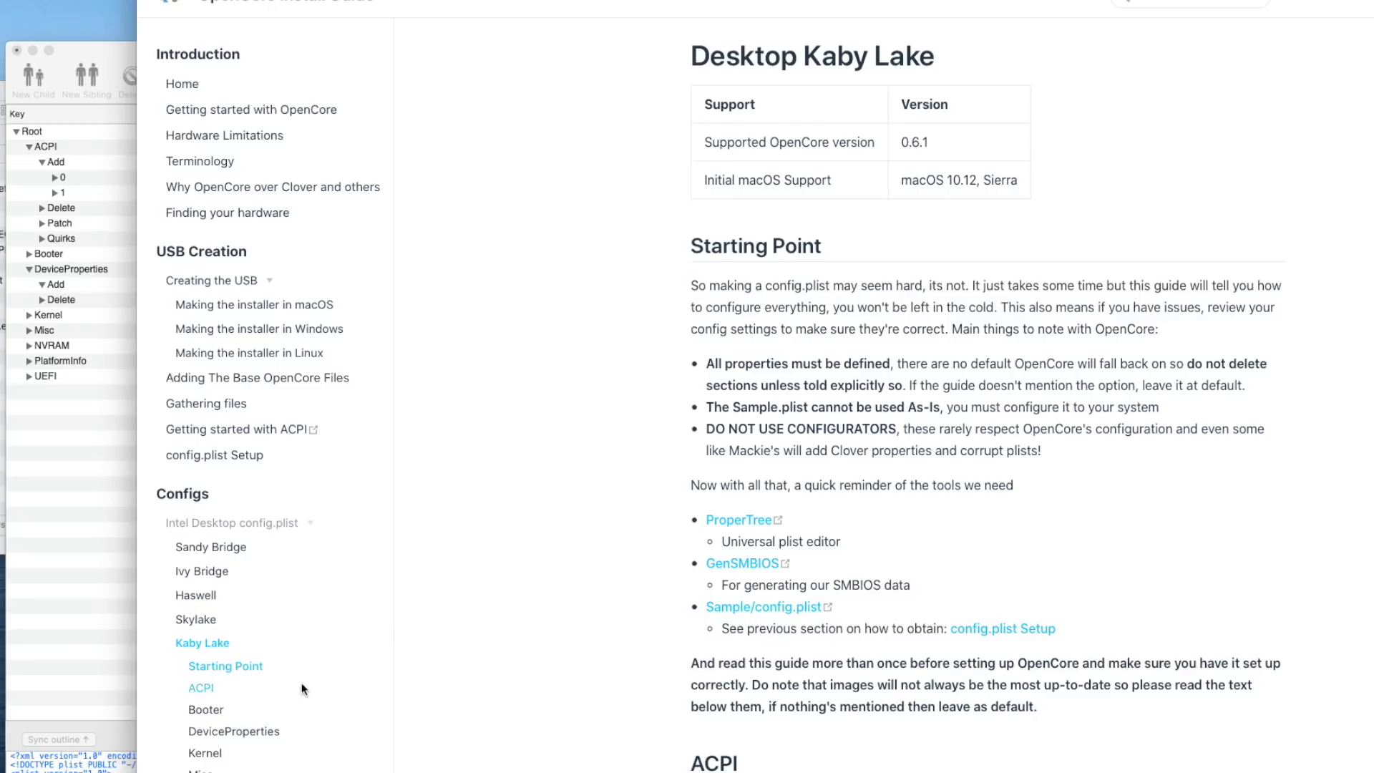
pyautogui.click(252, 731)
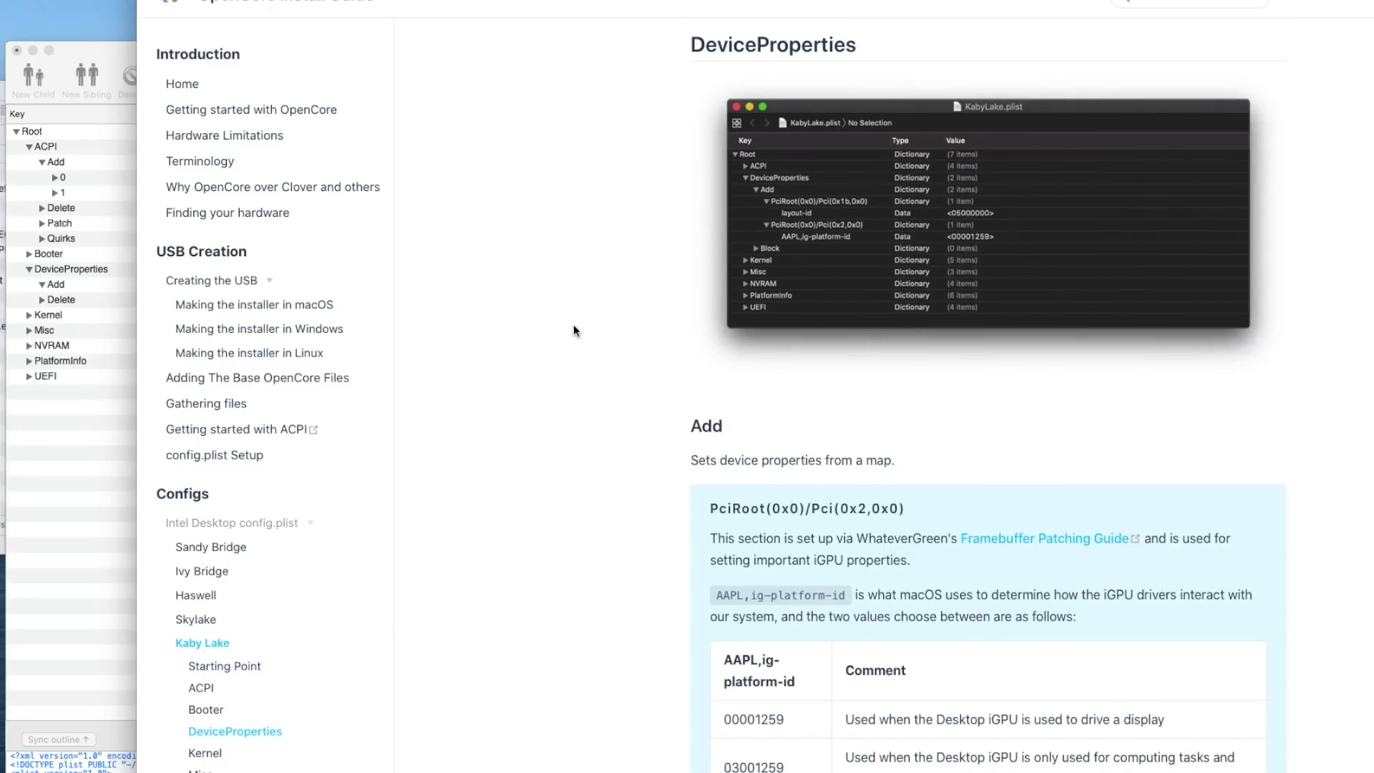
pyautogui.scroll(-2, 572, 320)
# - Check the PciRoot(0x0)/Pci(0x2,0x0) path and platform-ids 00001259 and 03001259, then hide the browser
pyautogui.moveTo(908, 339); pyautogui.dragTo(707, 338)
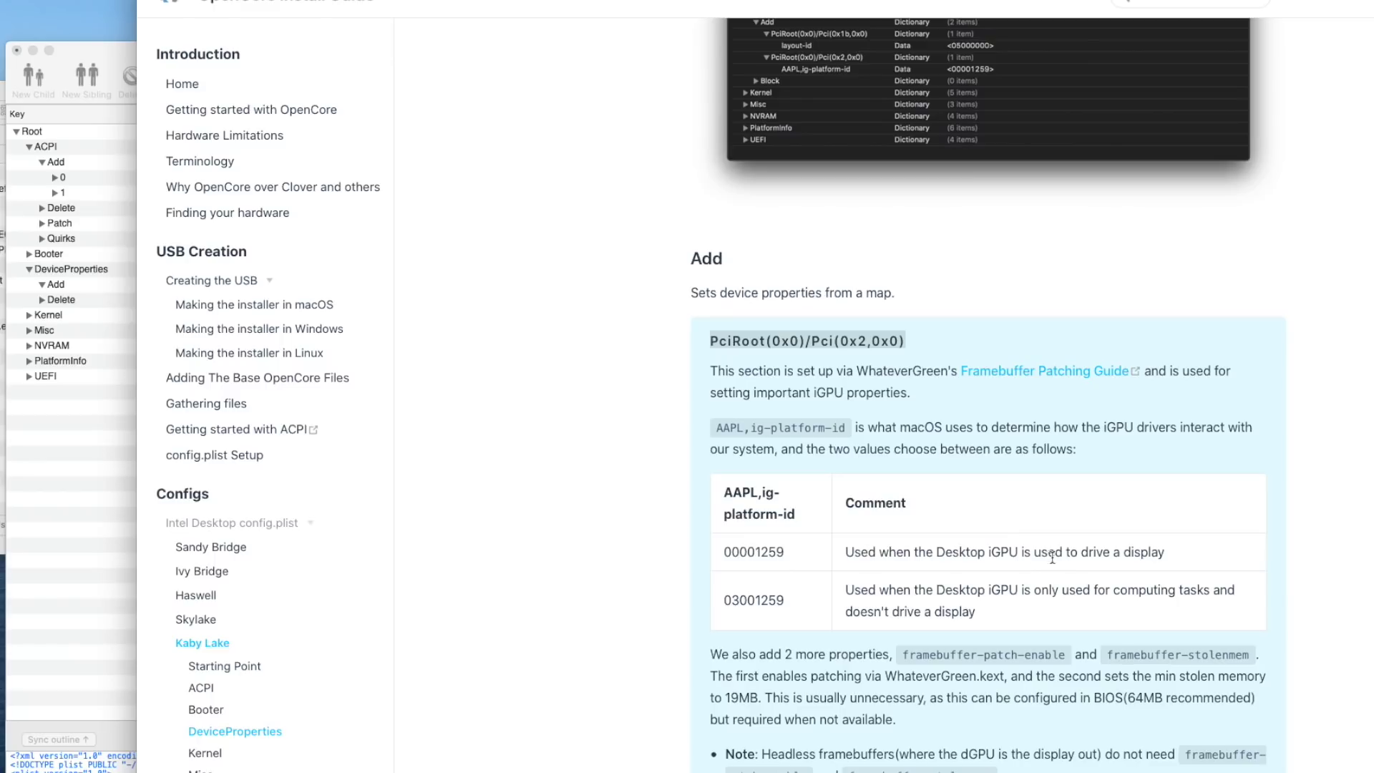
pyautogui.scroll(-1, 1178, 563)
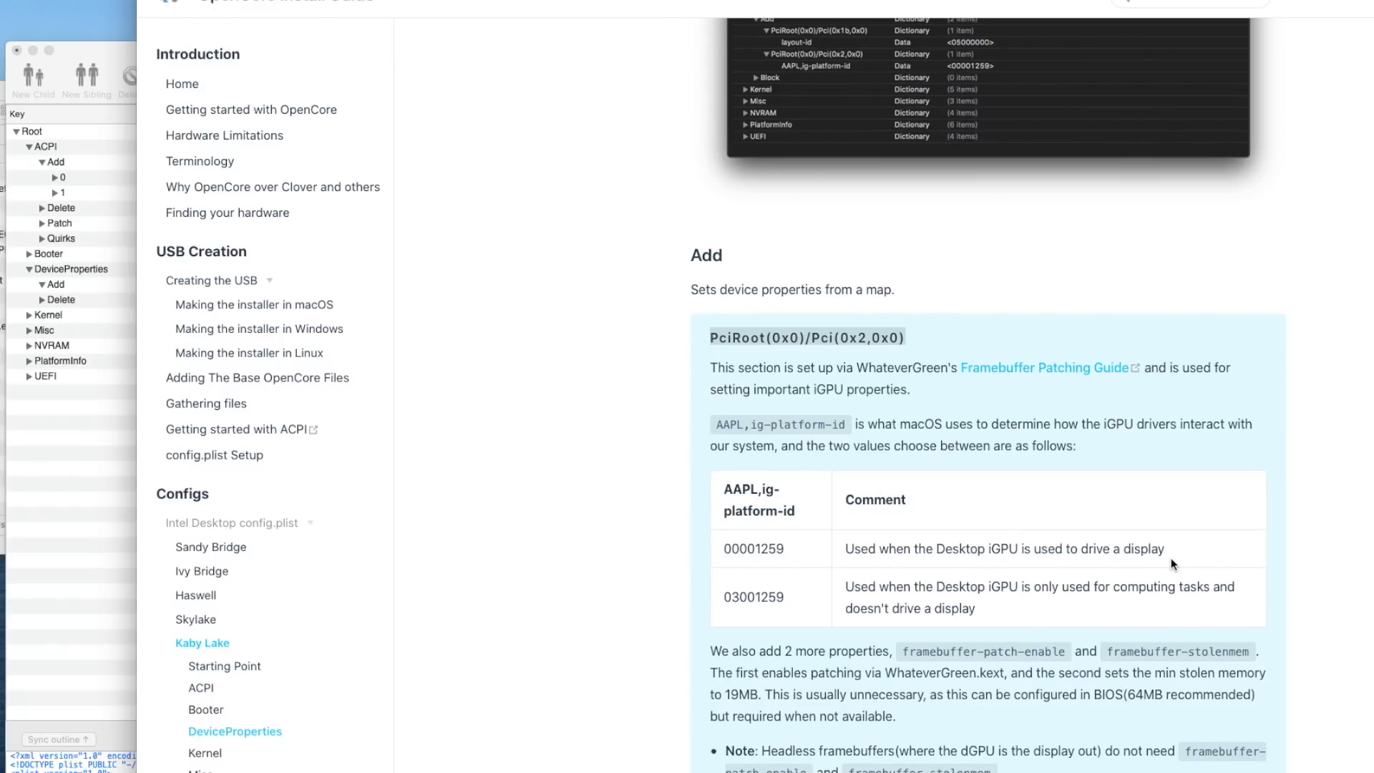
pyautogui.doubleClick(744, 548)
pyautogui.scroll(-3, 459, 533)
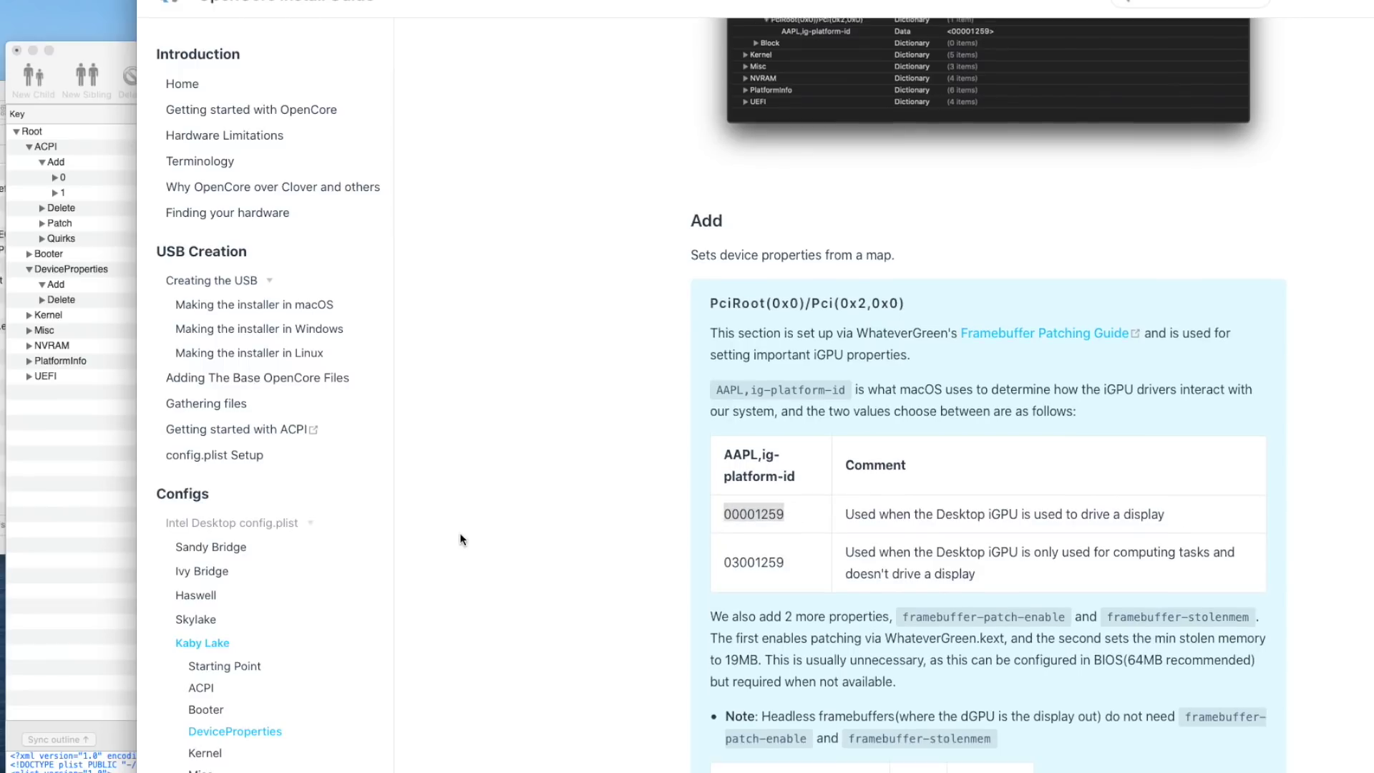
pyautogui.click(752, 479)
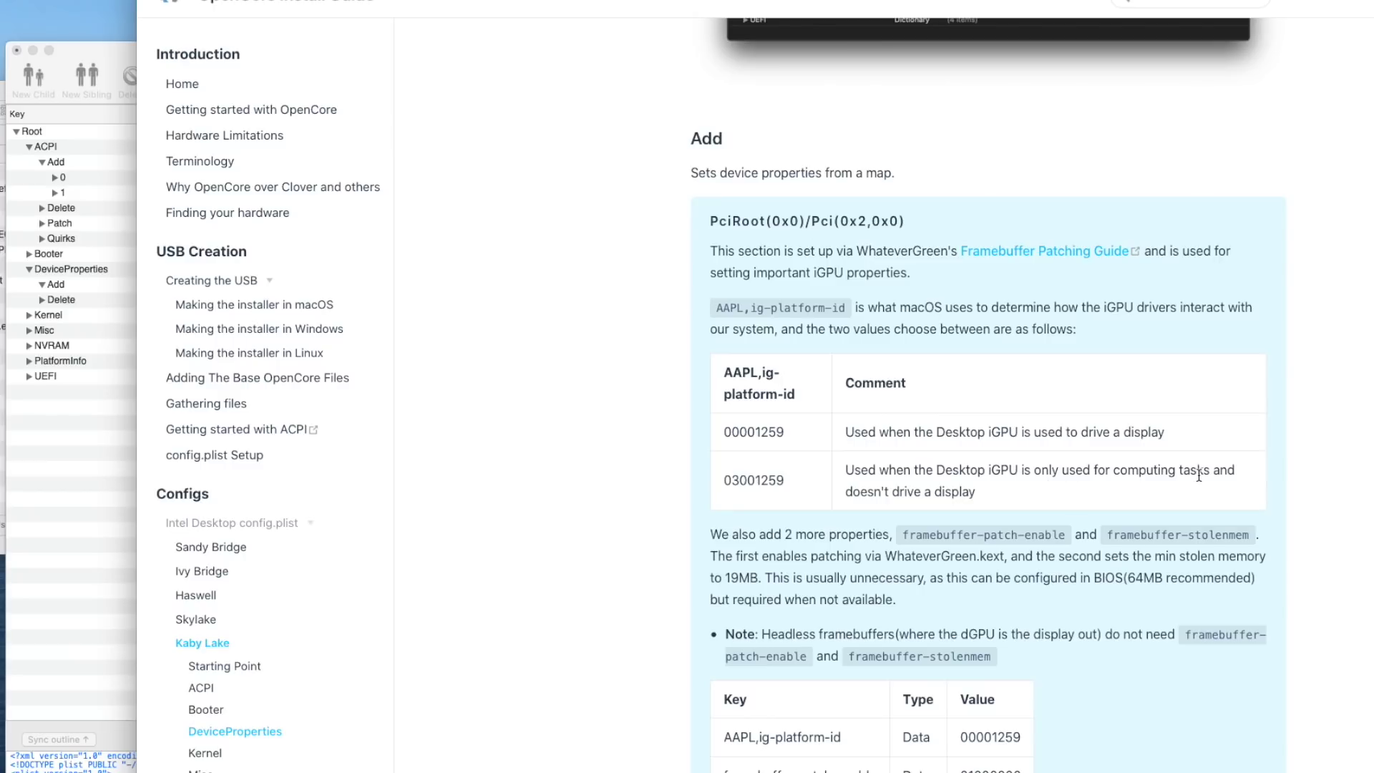
pyautogui.doubleClick(745, 479)
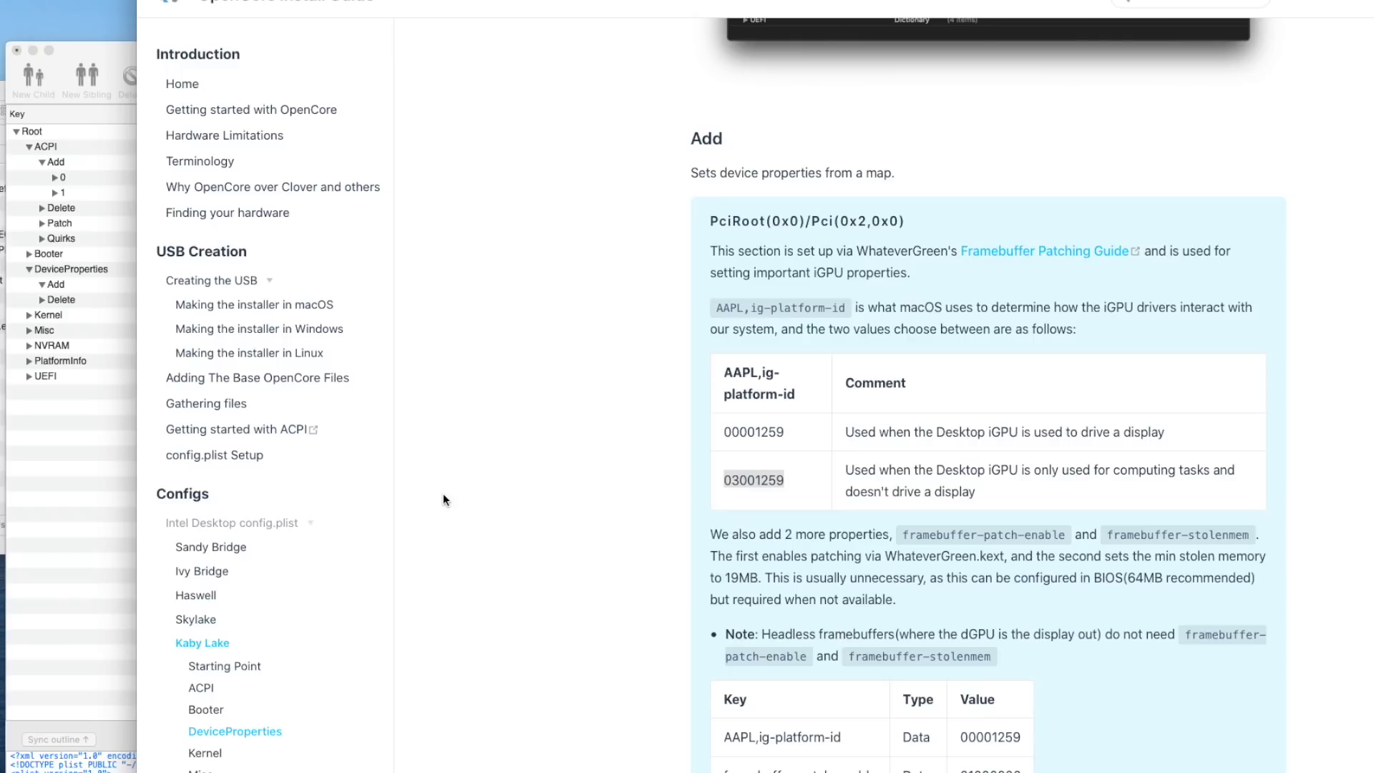
pyautogui.scroll(-15, 671, 475)
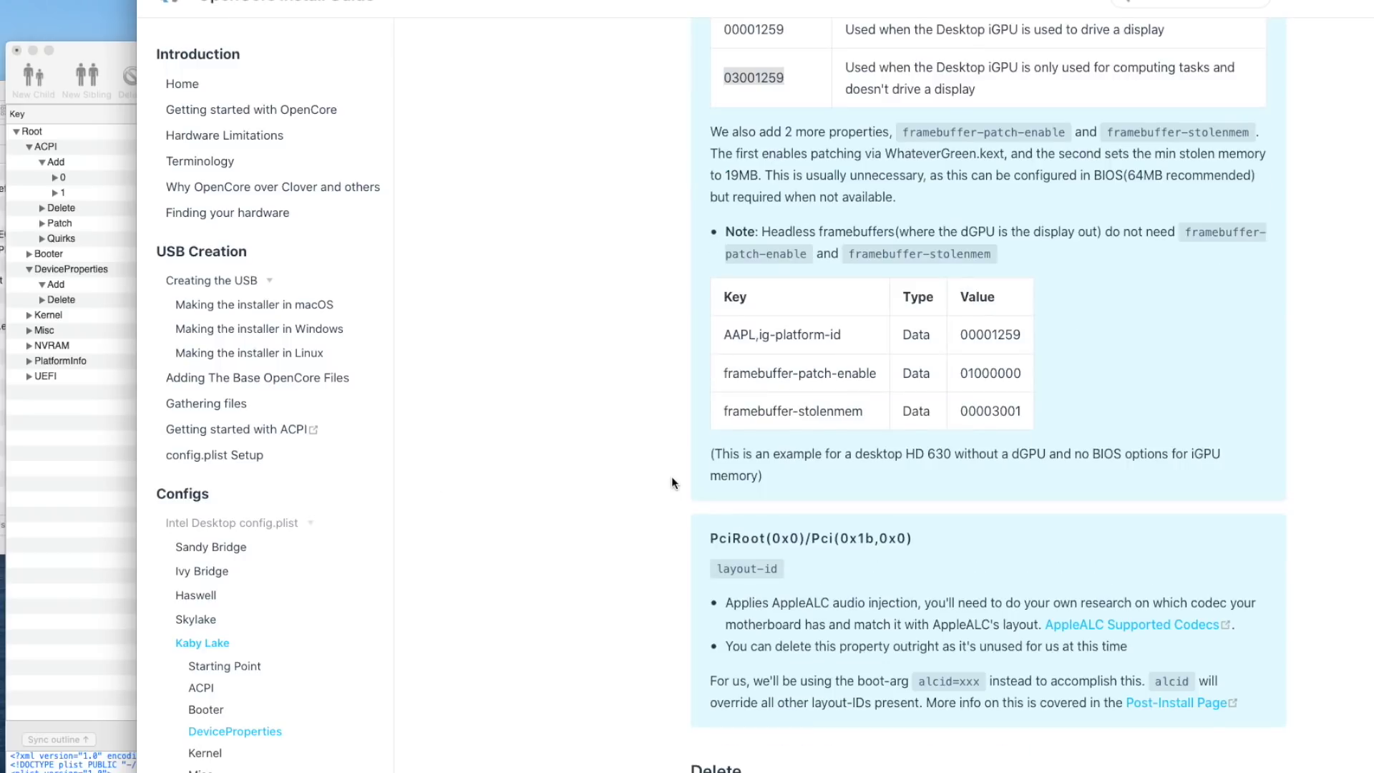
pyautogui.scroll(20, 672, 476)
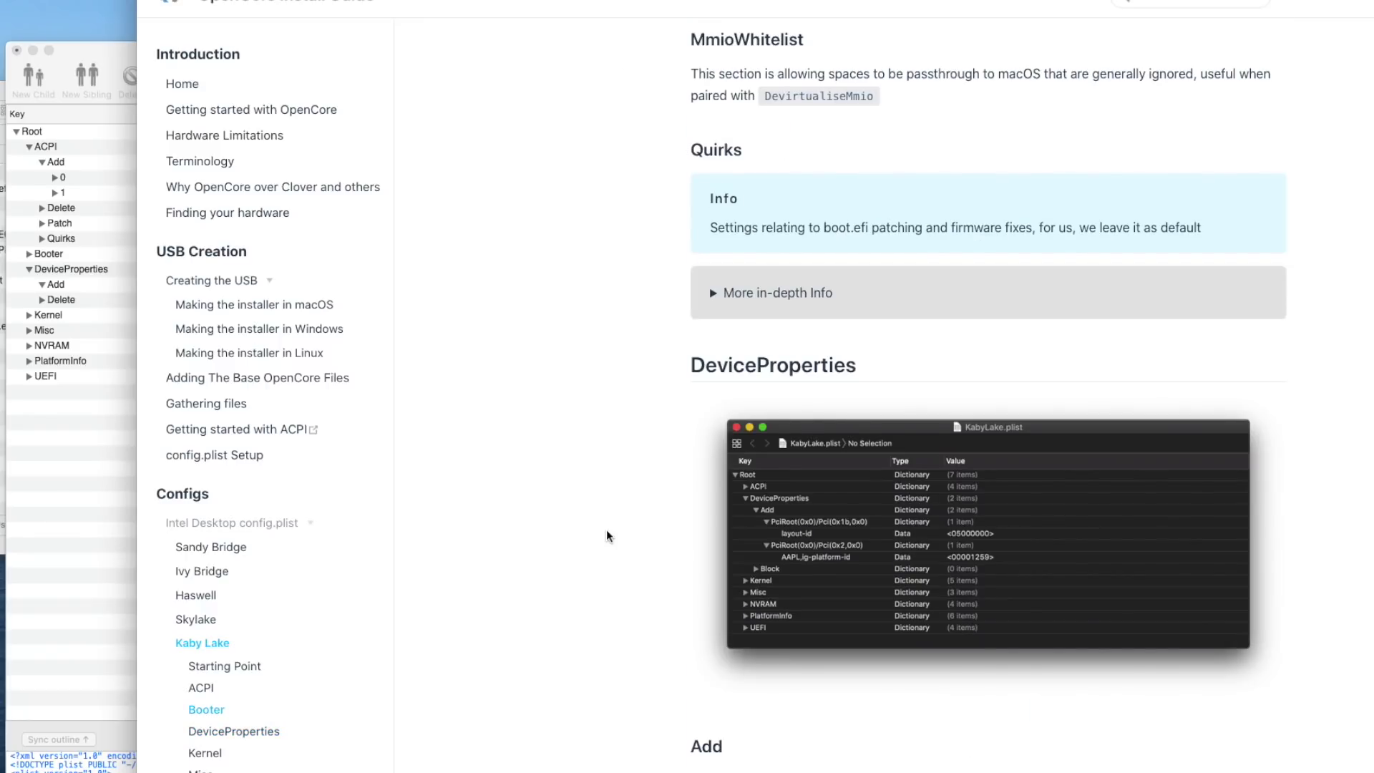
pyautogui.scroll(1, 607, 536)
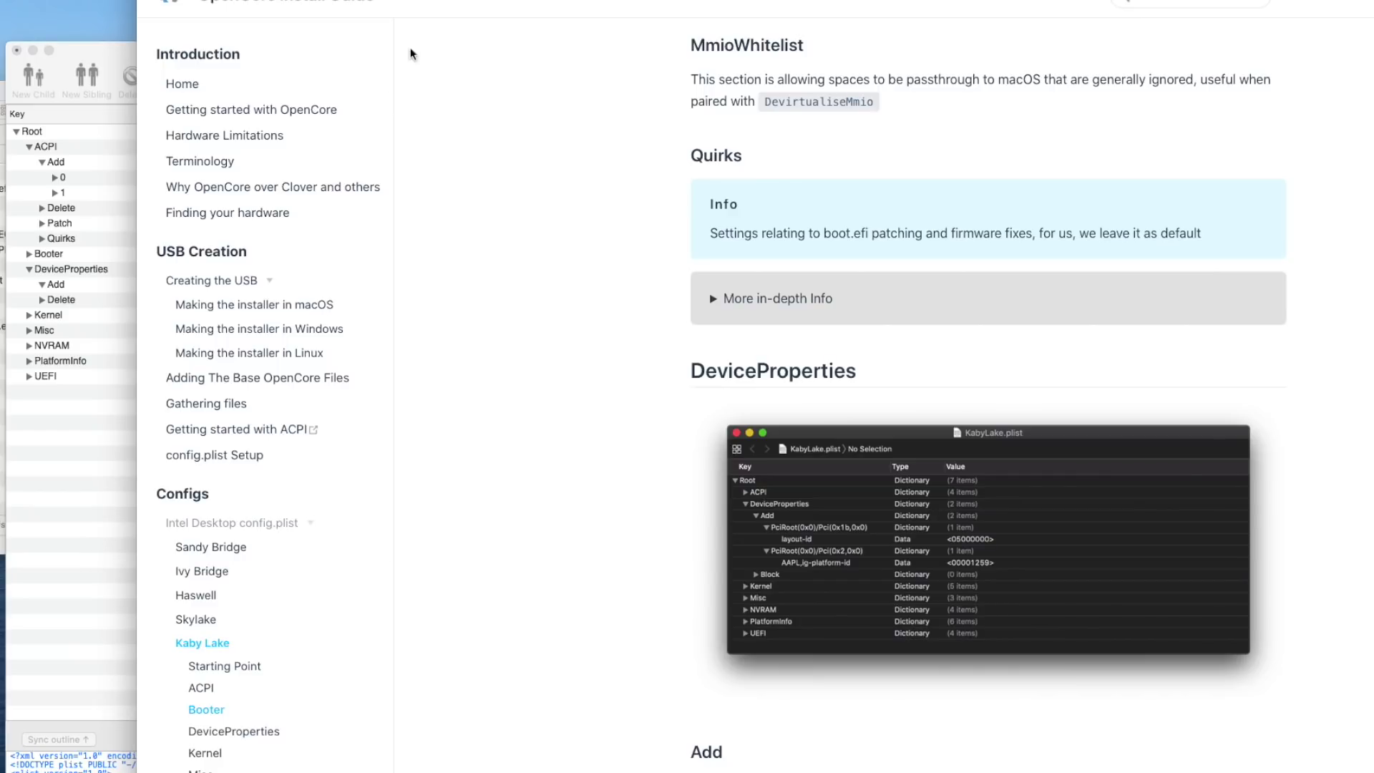
pyautogui.press('super+h')
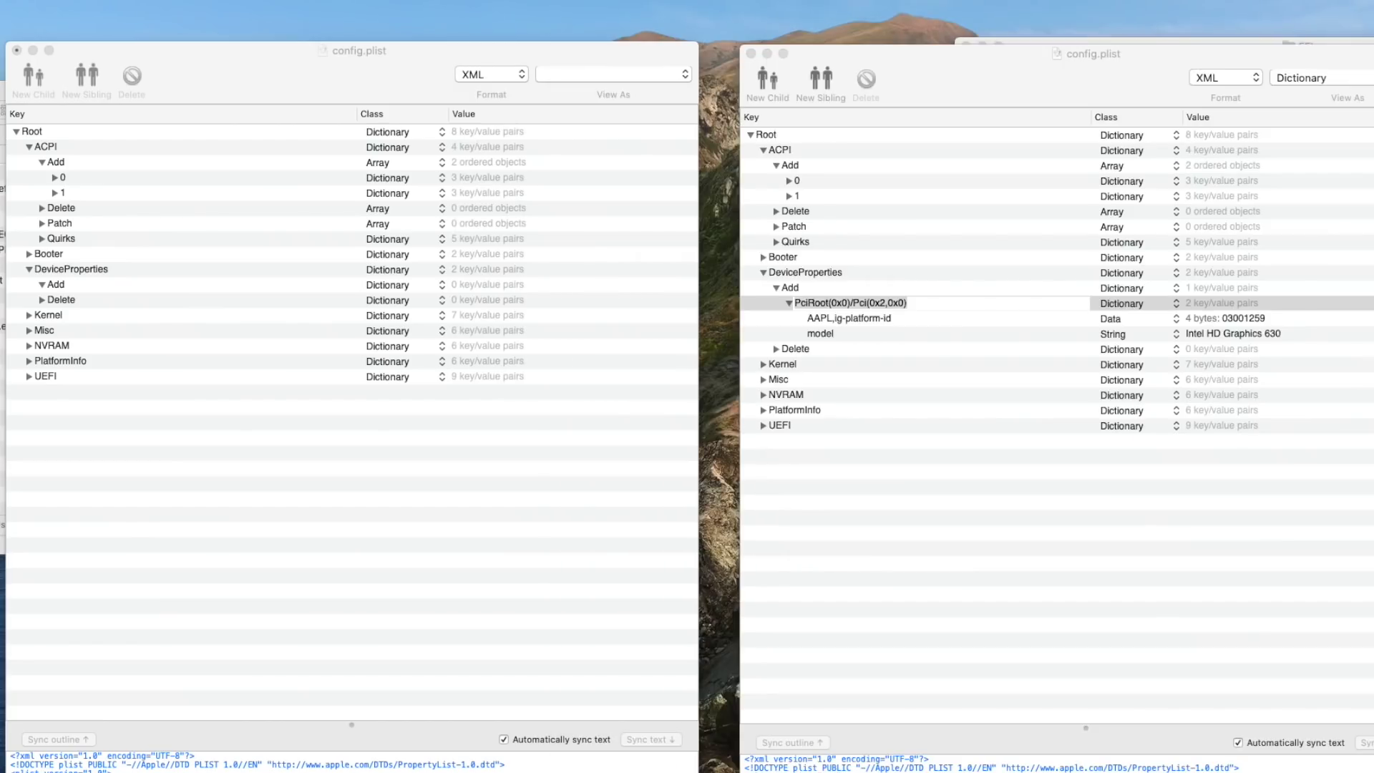
# - Copy the PciRoot(0x0)/Pci(0x2,0x0) iGPU entry into the working file's DeviceProperties Add
pyautogui.click(817, 303)
pyautogui.click(877, 486)
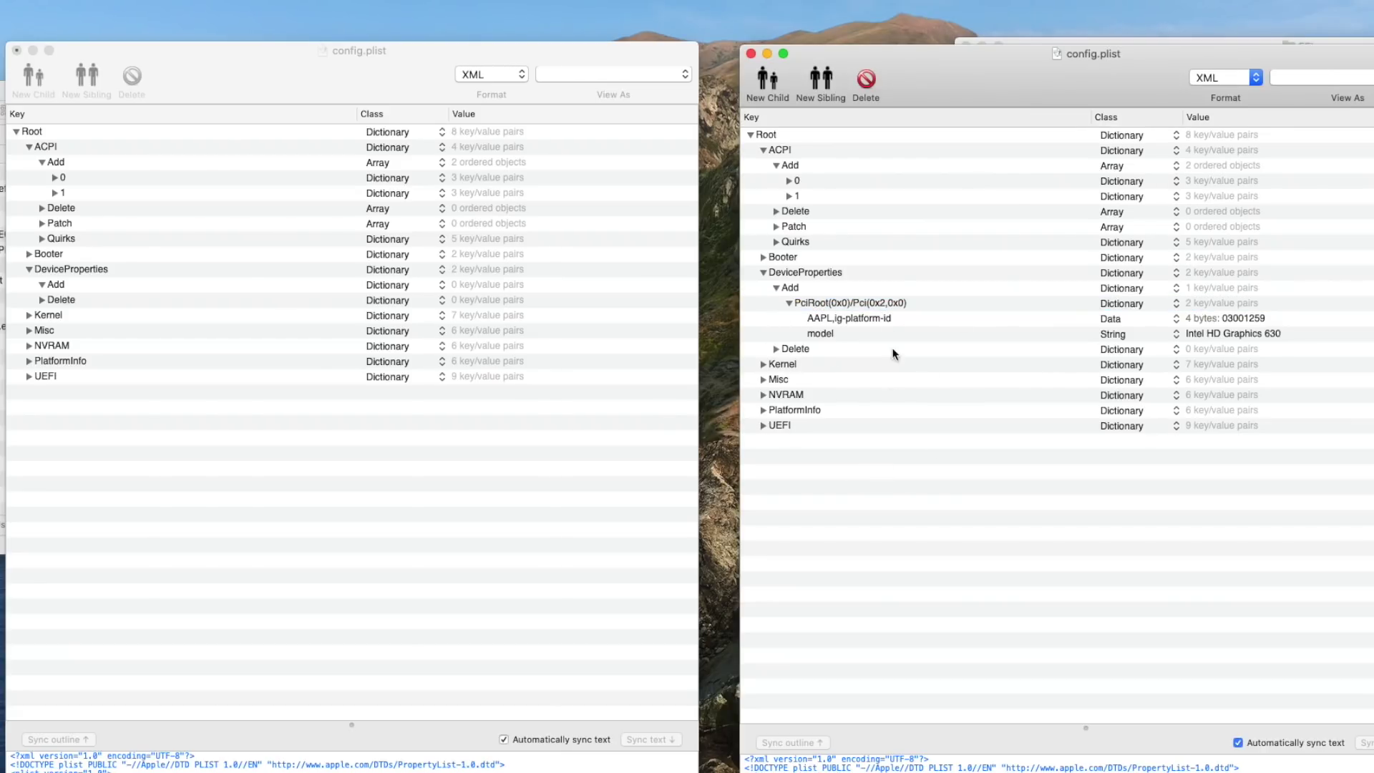
pyautogui.moveTo(808, 304); pyautogui.dragTo(116, 290)
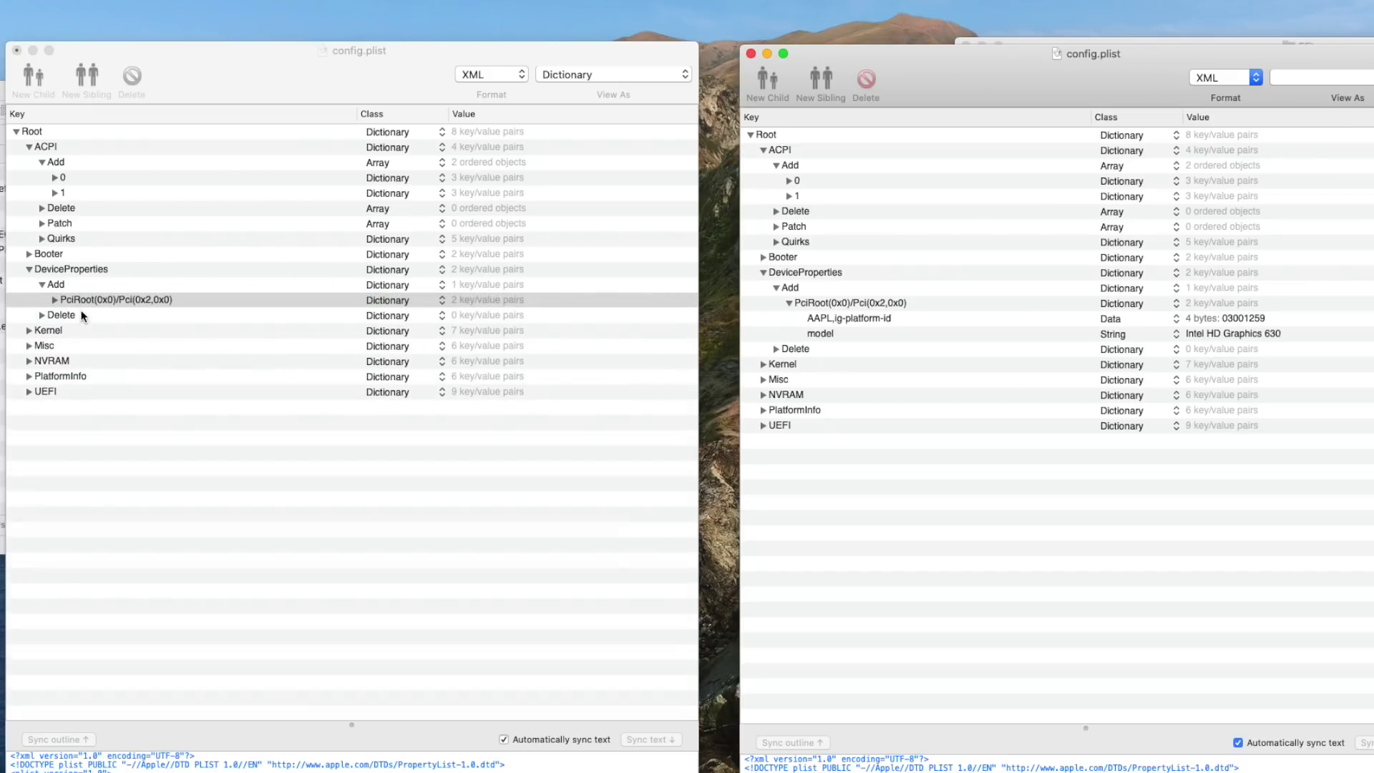
# - Delete the working file's PlatformInfo Generic and copy in the other config's Generic dictionary
pyautogui.click(31, 361)
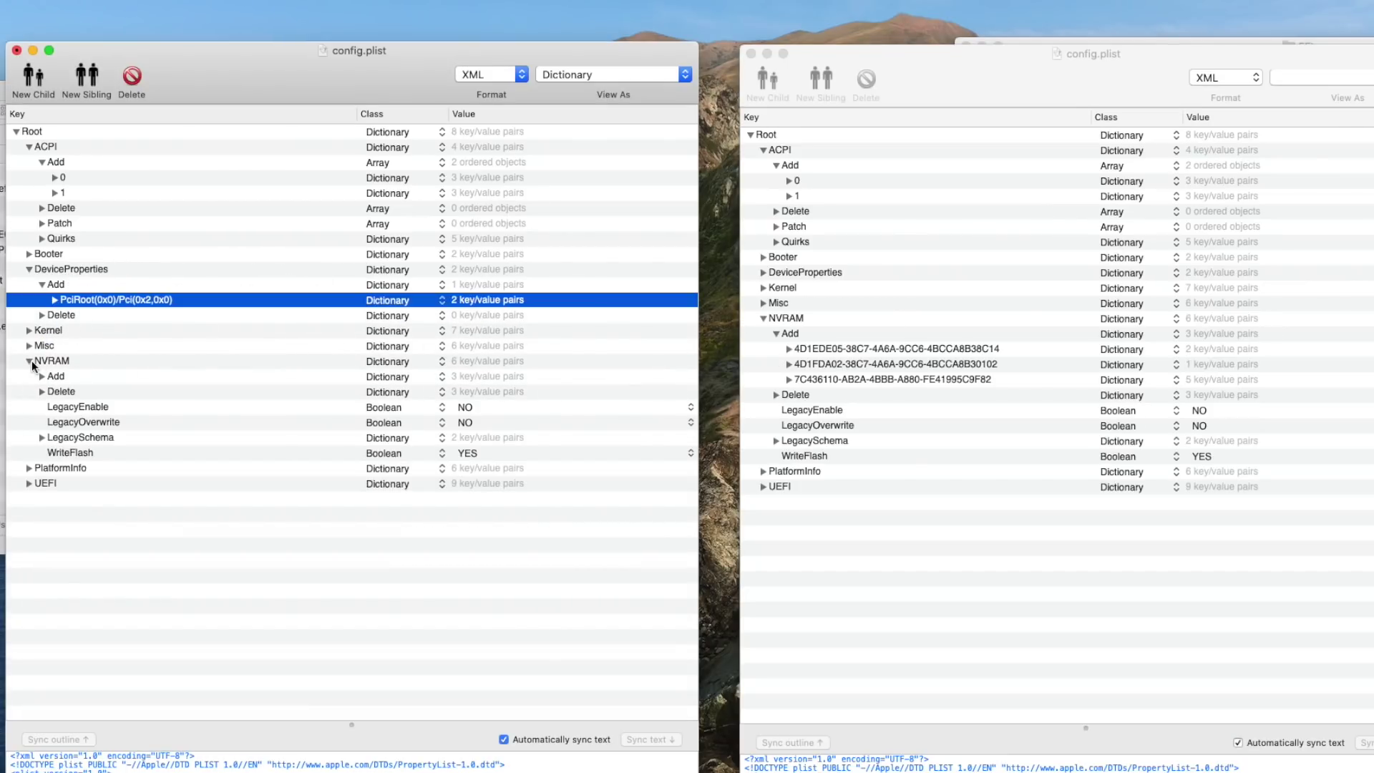
pyautogui.click(30, 362)
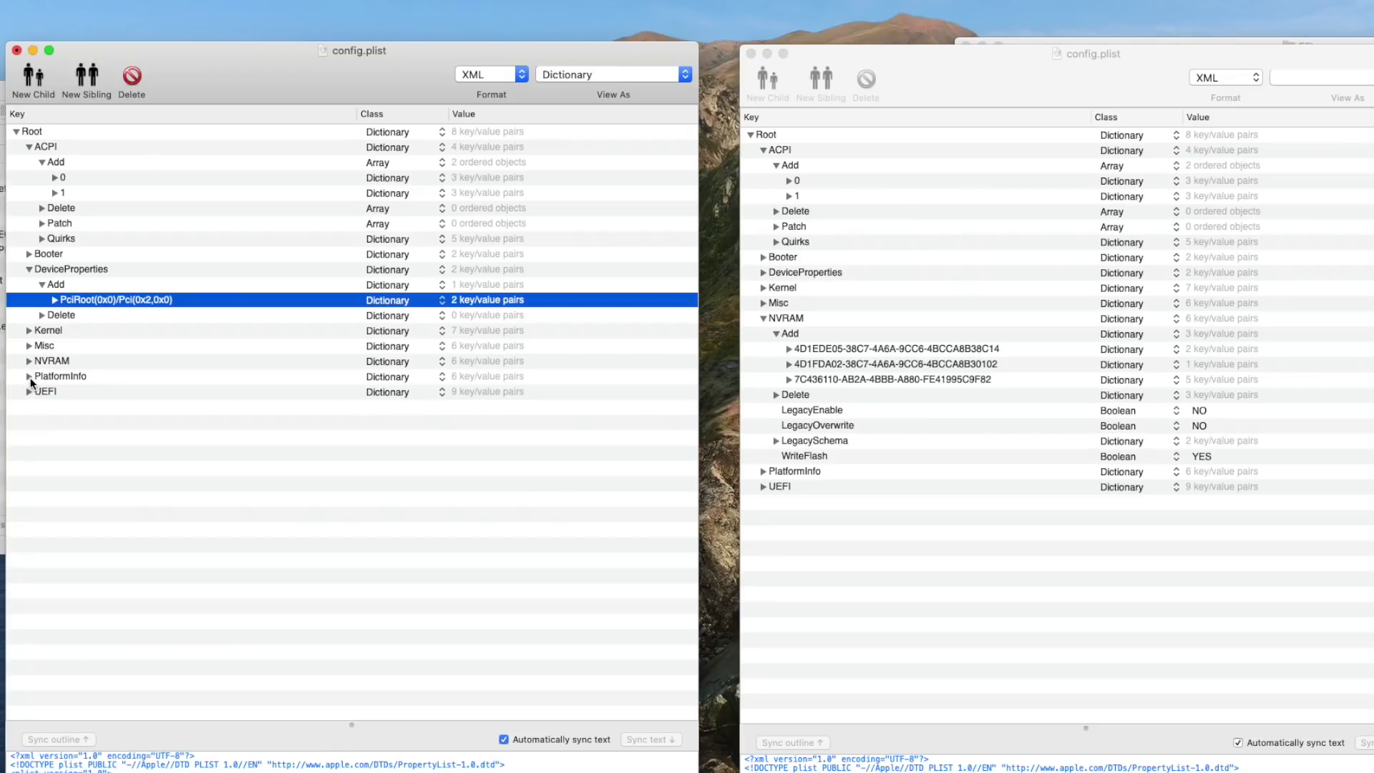
pyautogui.click(29, 377)
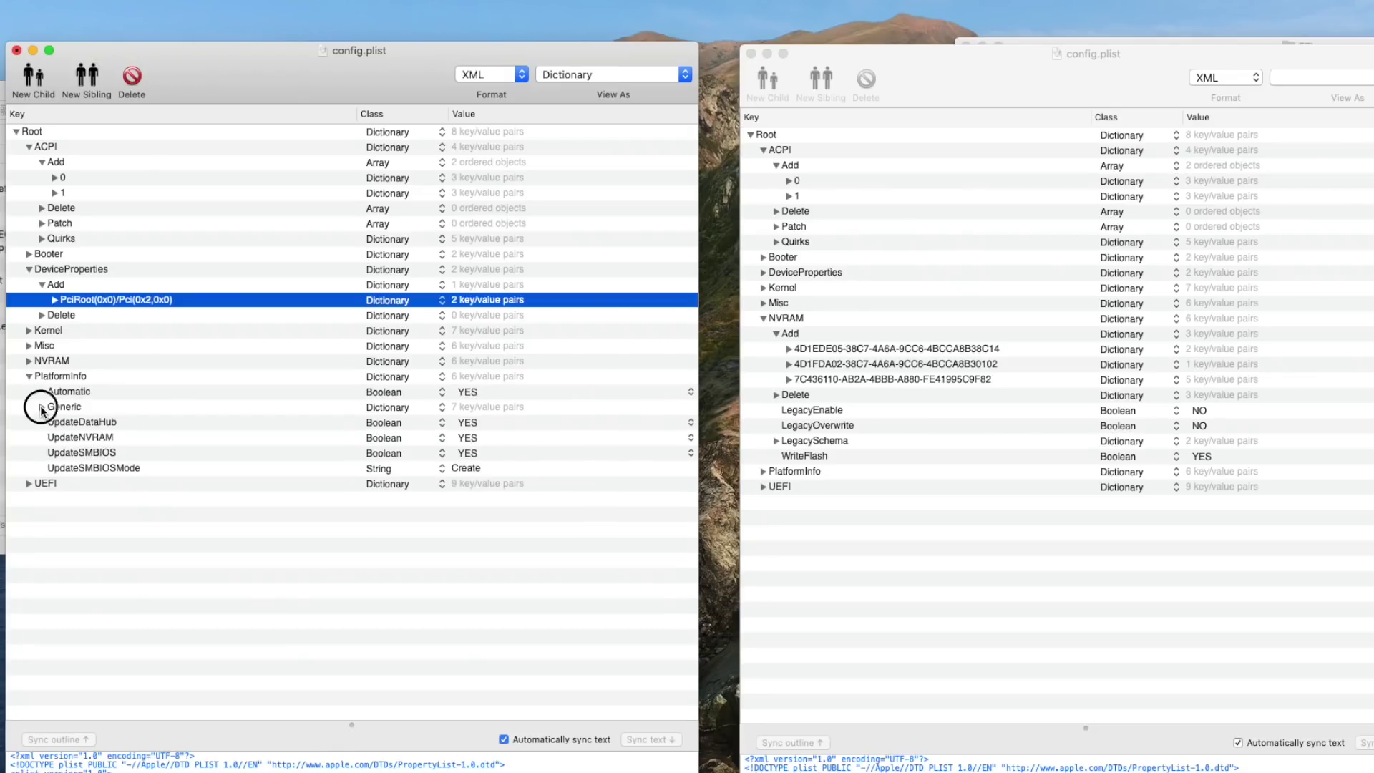
pyautogui.click(41, 407)
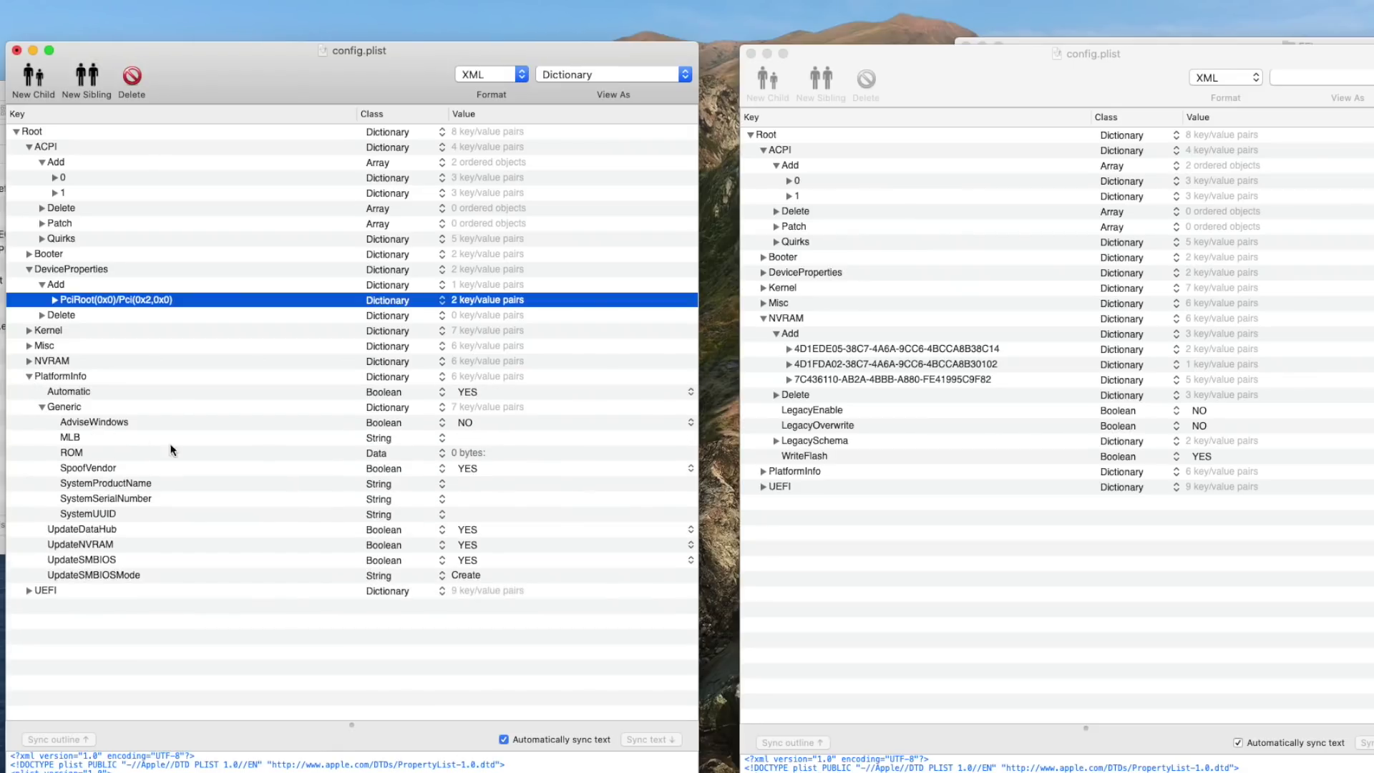
pyautogui.click(41, 406)
pyautogui.click(65, 408)
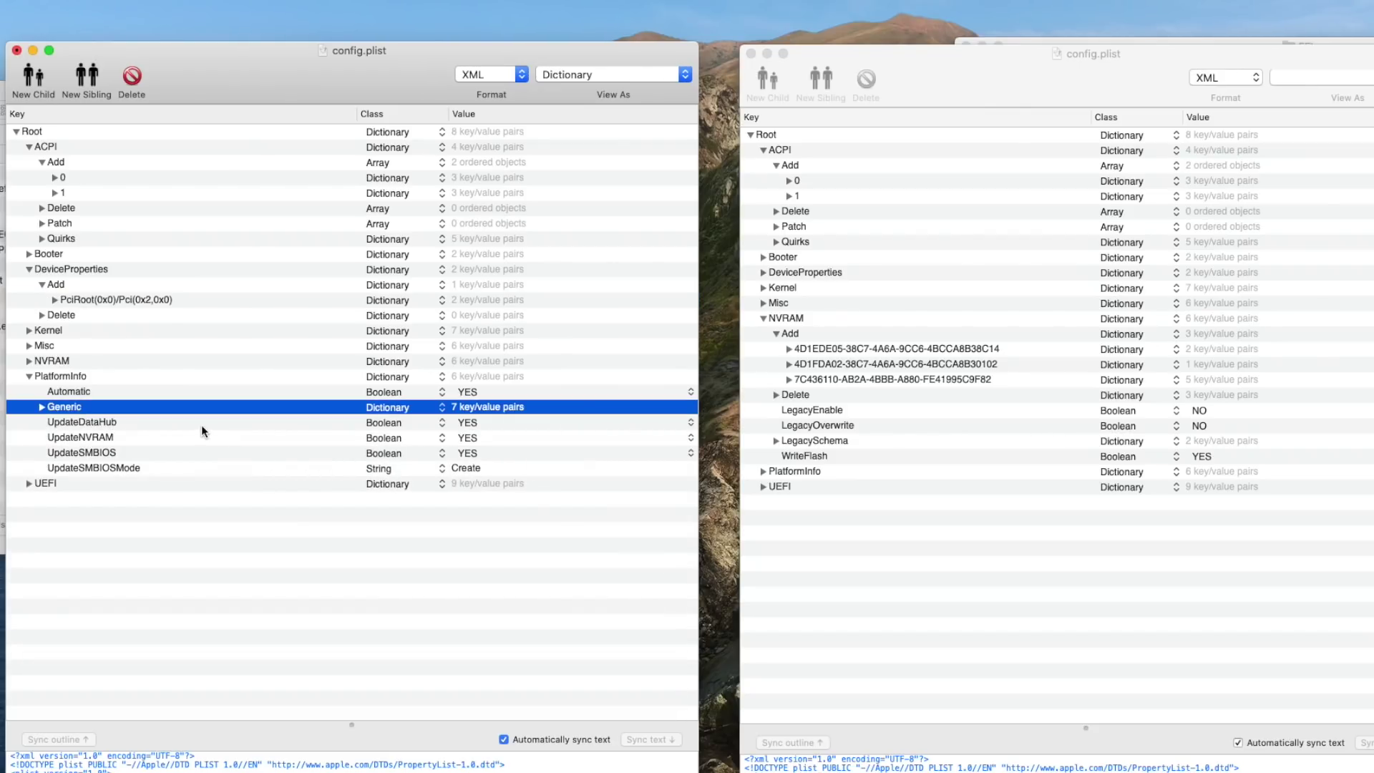
pyautogui.press('Delete')
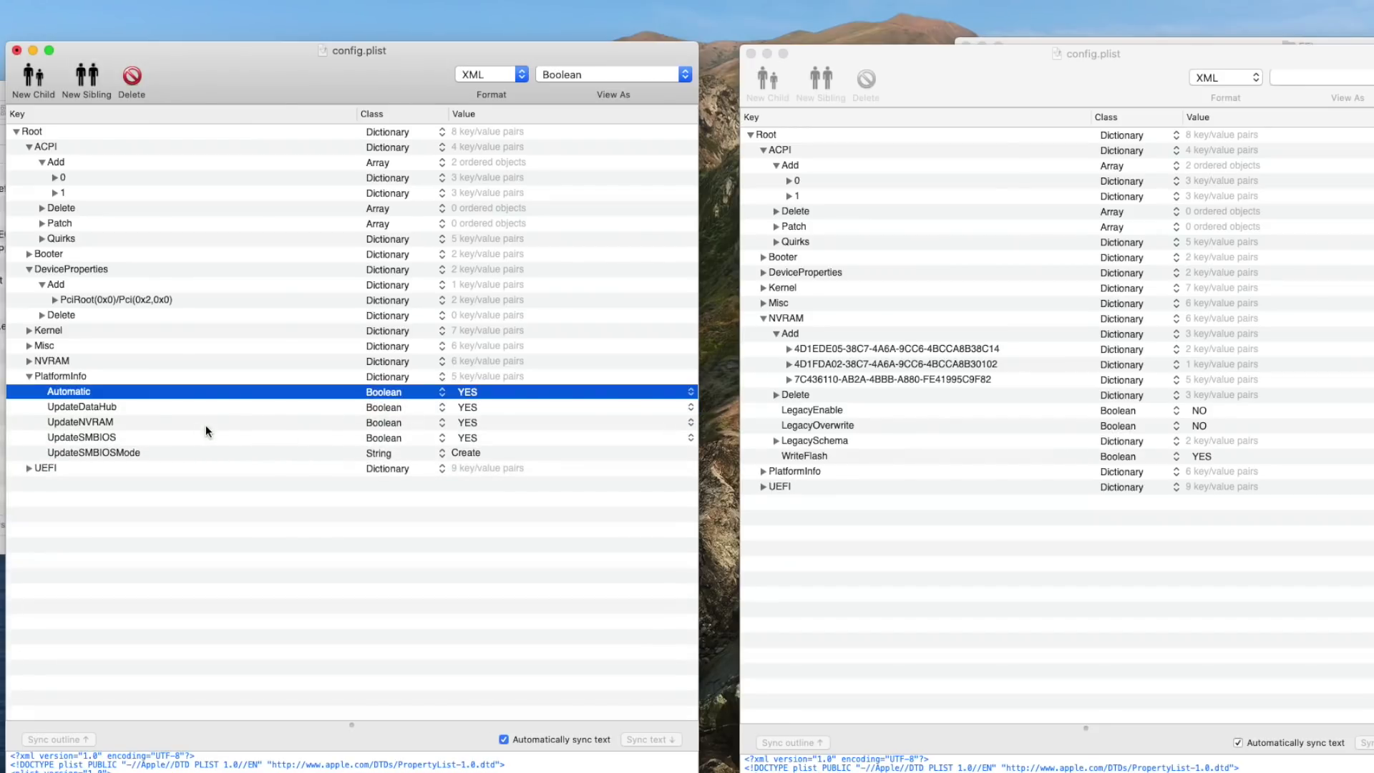
pyautogui.click(776, 333)
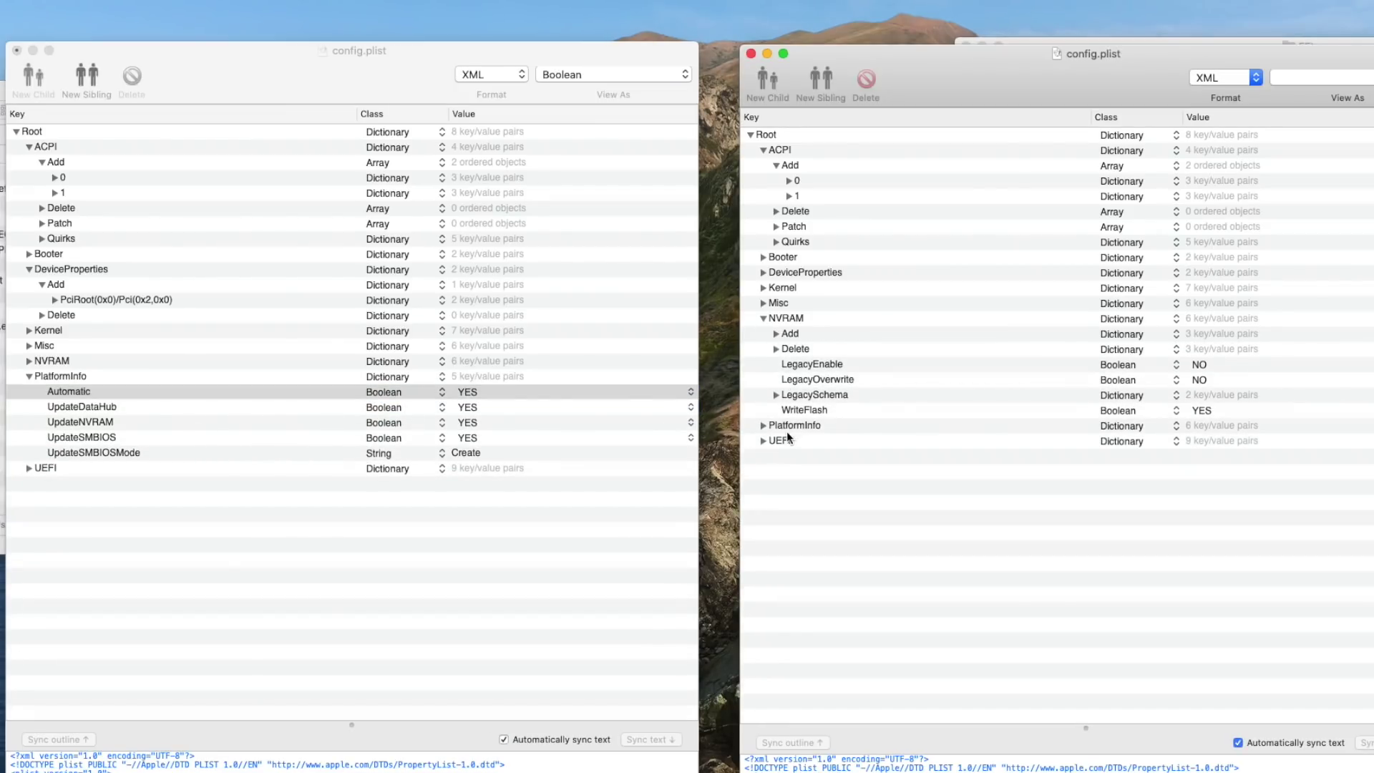
pyautogui.click(763, 426)
pyautogui.moveTo(798, 457); pyautogui.dragTo(108, 405)
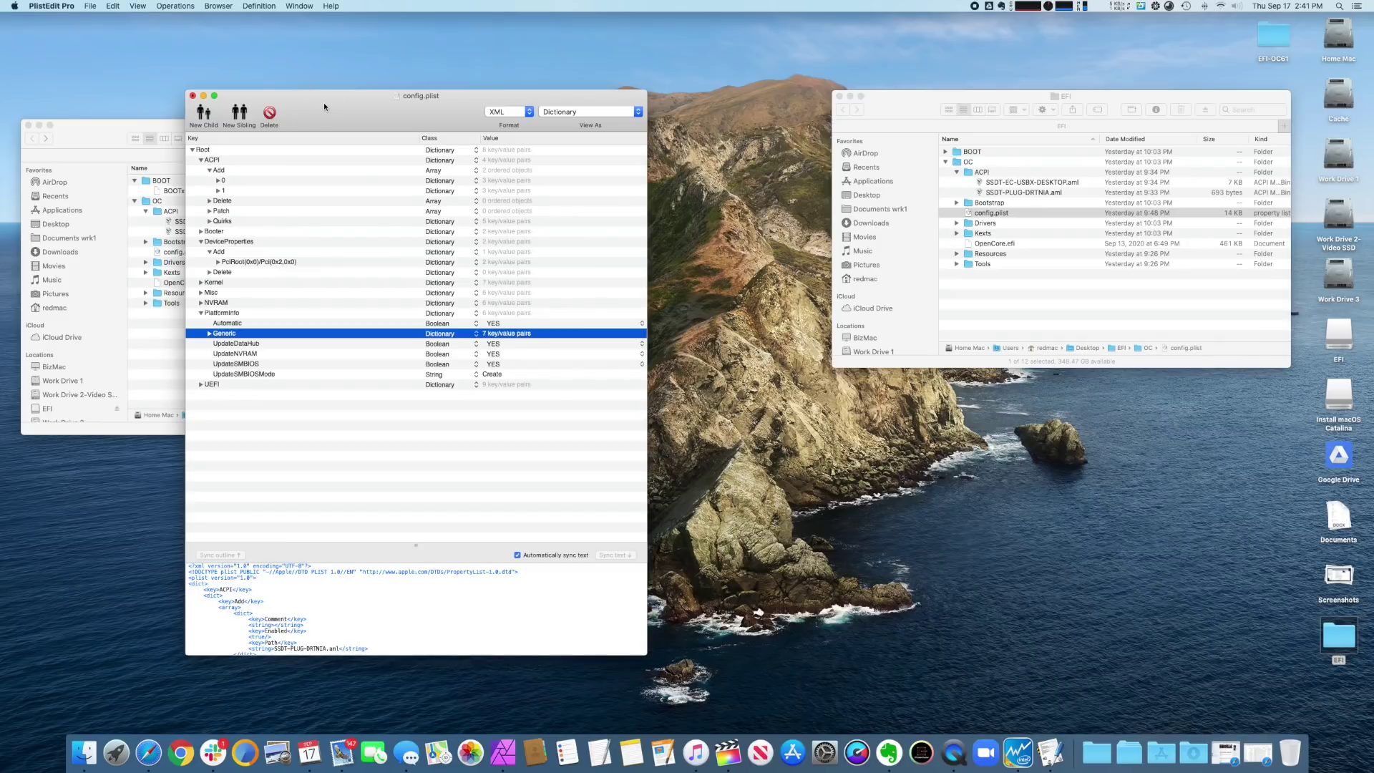
# - Close the edited config.plist, select it in the EFI-OC61 folder, and switch back to Safari
pyautogui.click(192, 96)
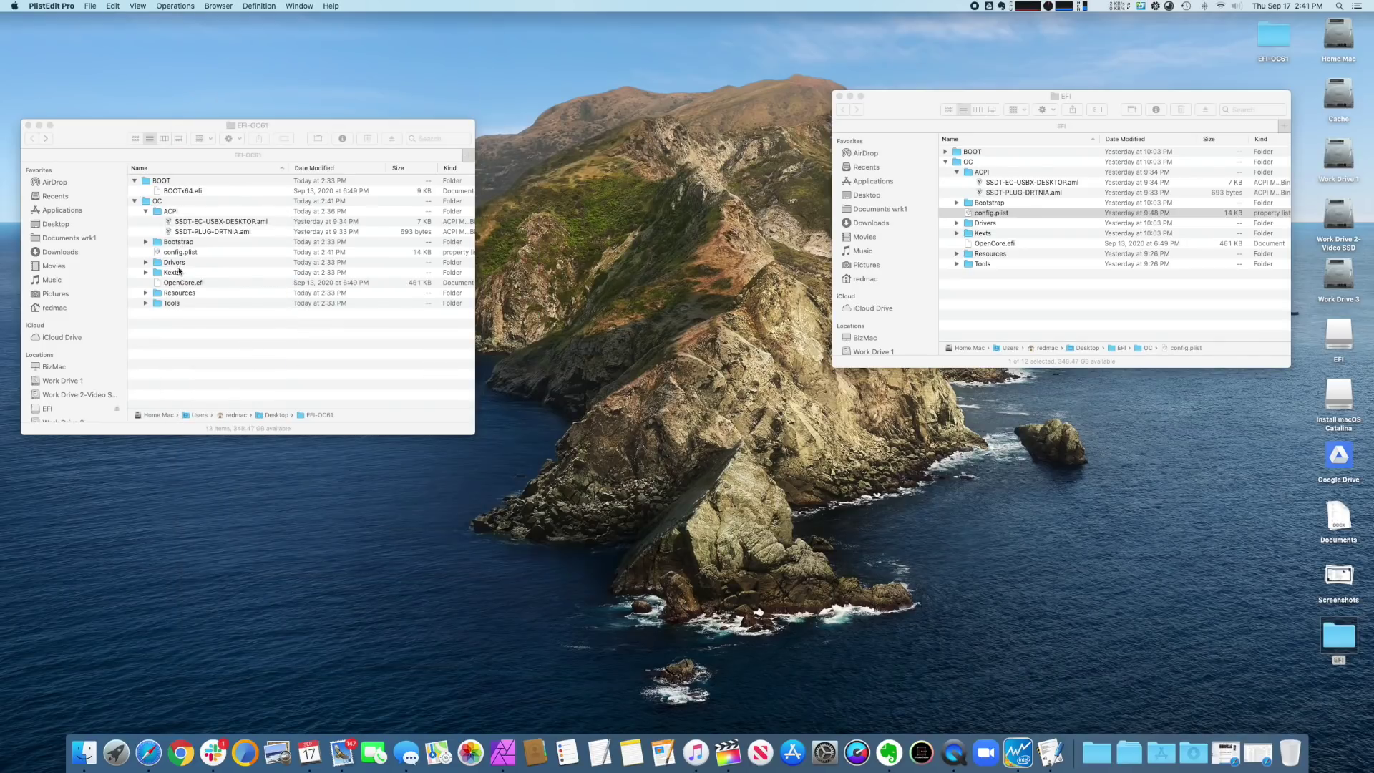
pyautogui.click(160, 252)
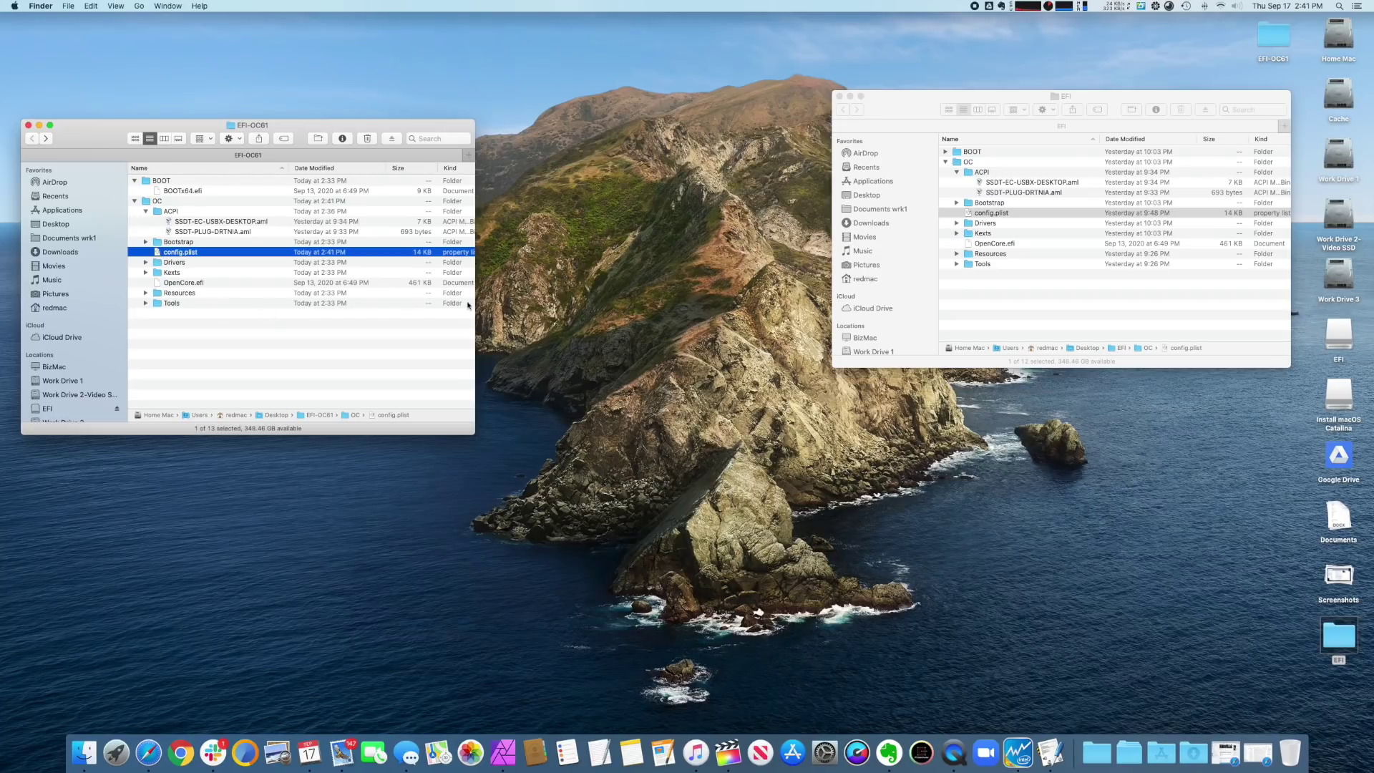
pyautogui.press('super+Tab')
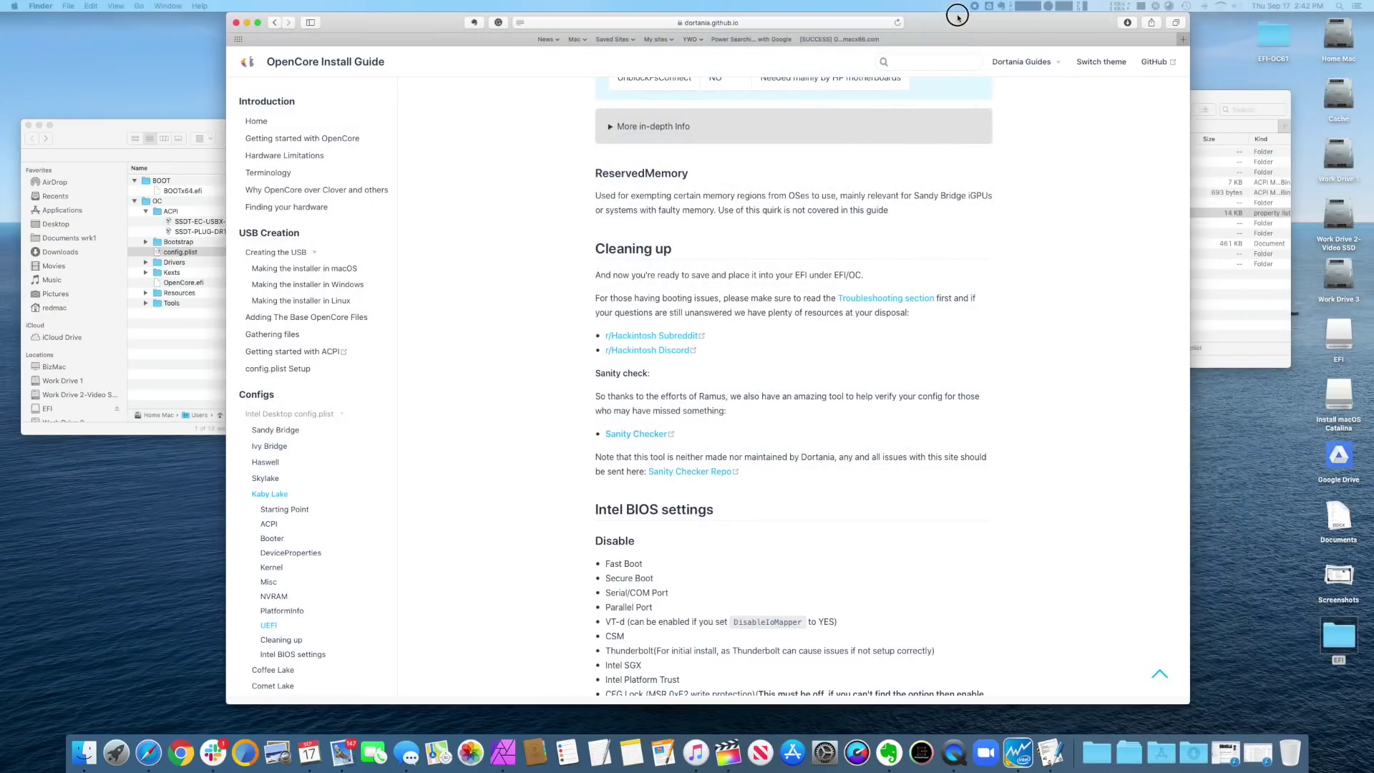
# - Load opencore.slowgeek.com in a new tab with CPU set to Desktop: (7th Gen) Kaby Lake
pyautogui.click(1175, 38)
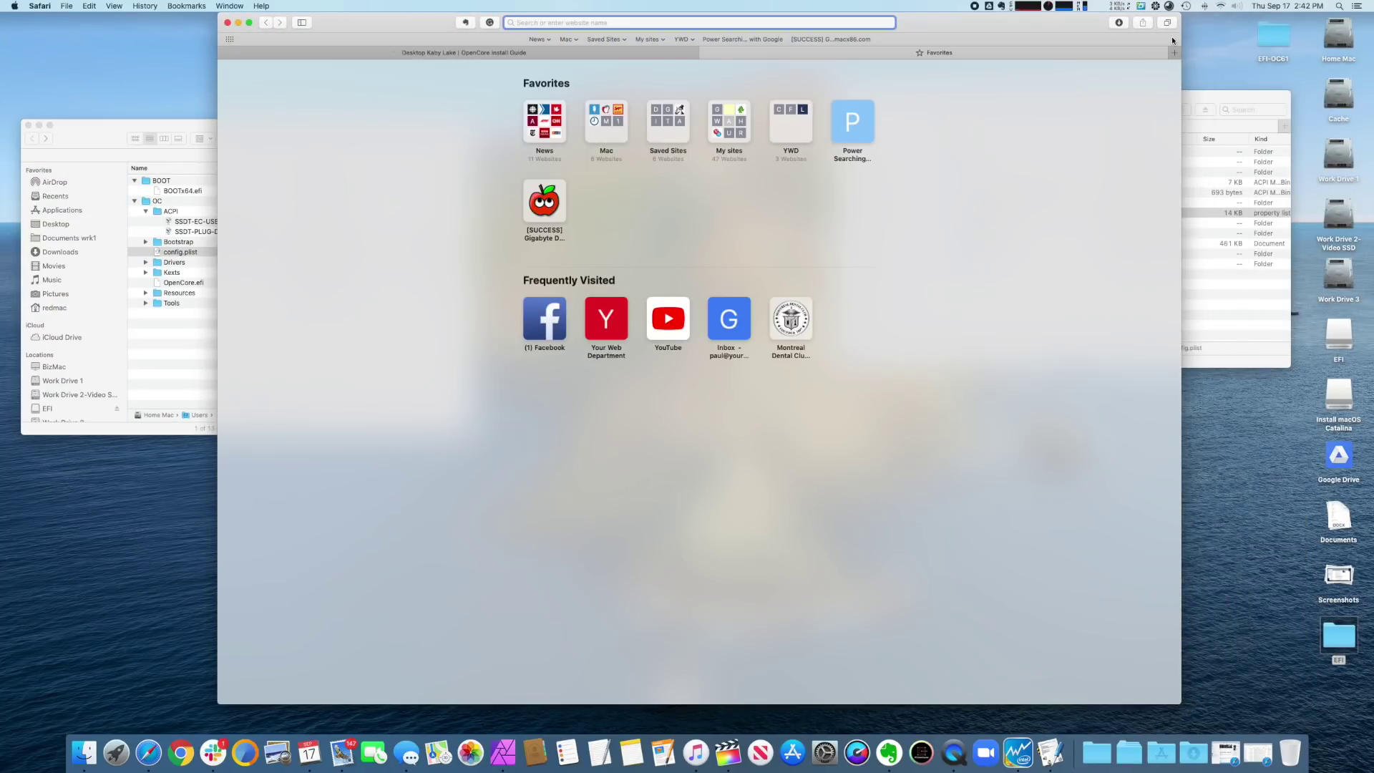
pyautogui.write('opencore.slowgeek.com')
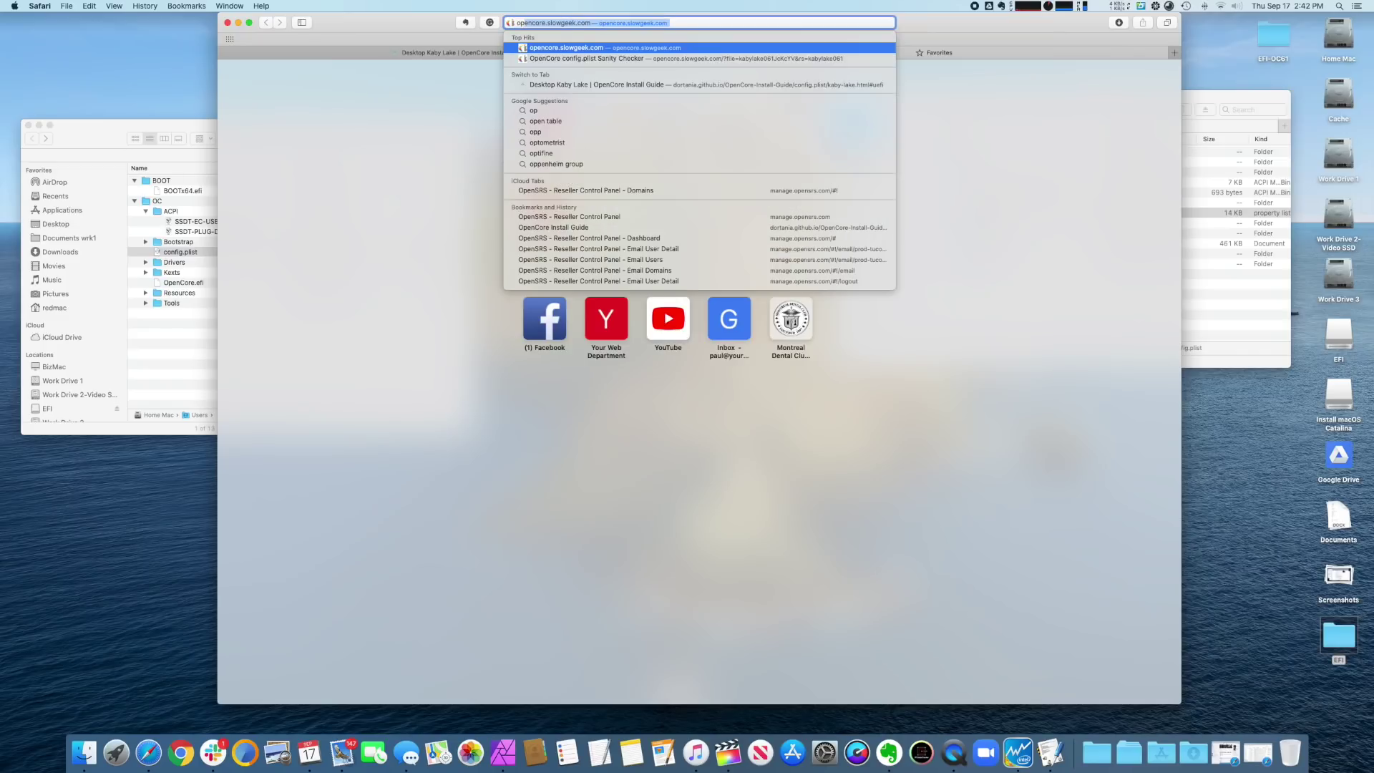
pyautogui.press('Return')
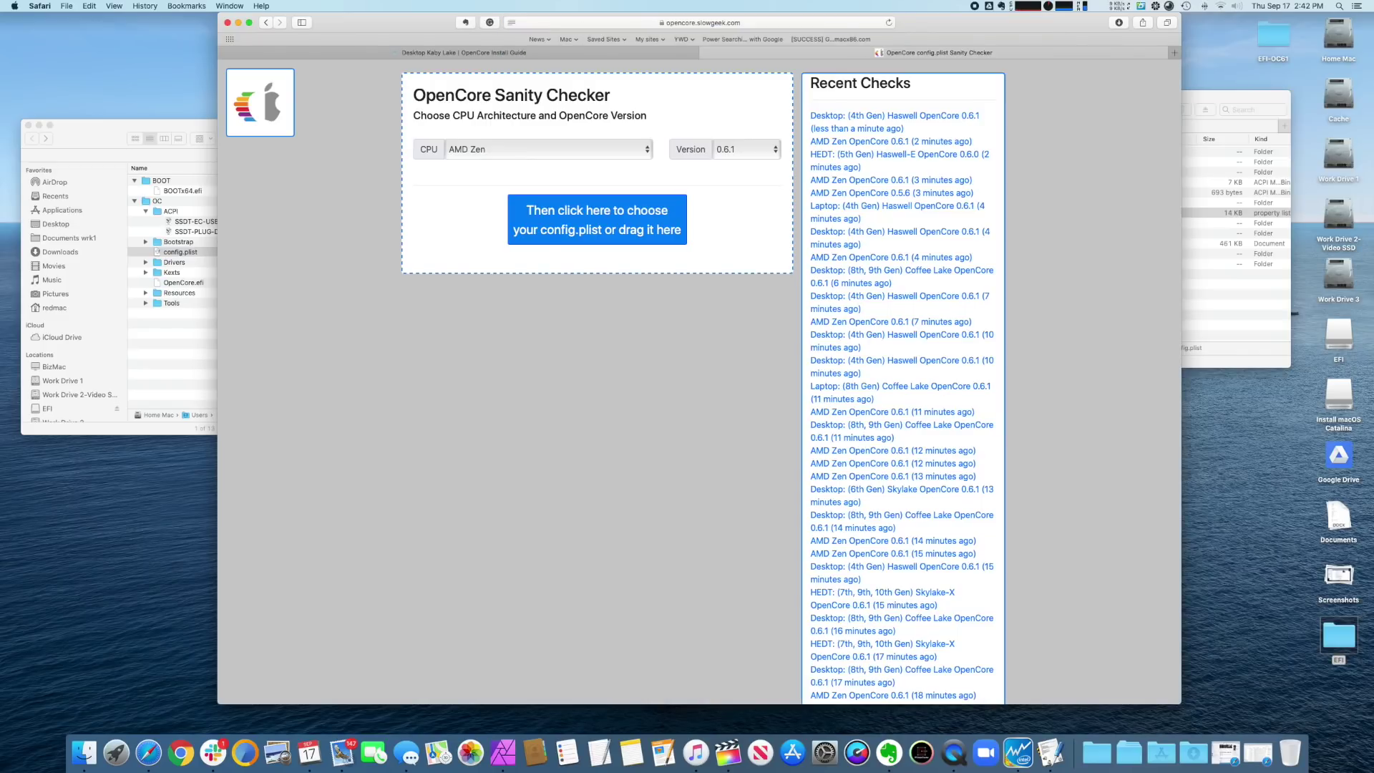
pyautogui.click(572, 149)
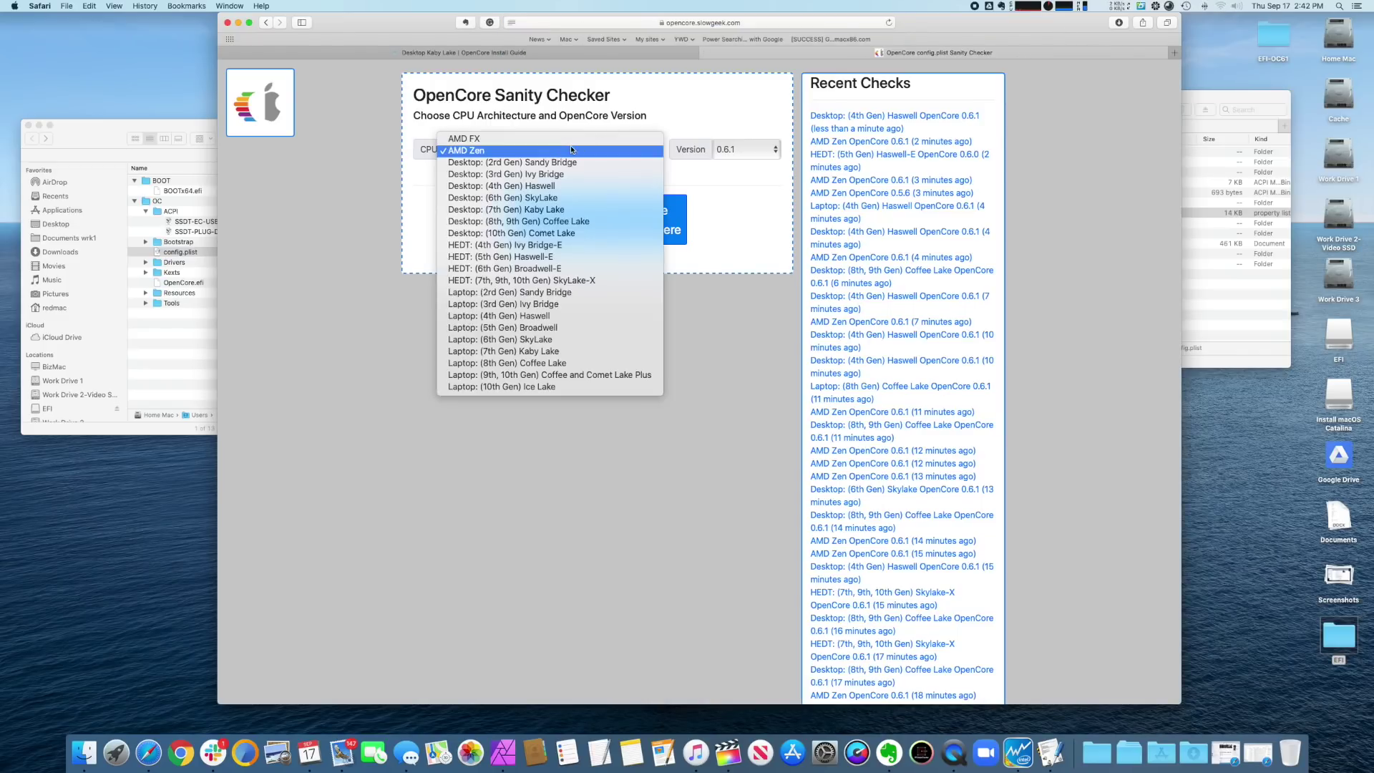
pyautogui.click(578, 209)
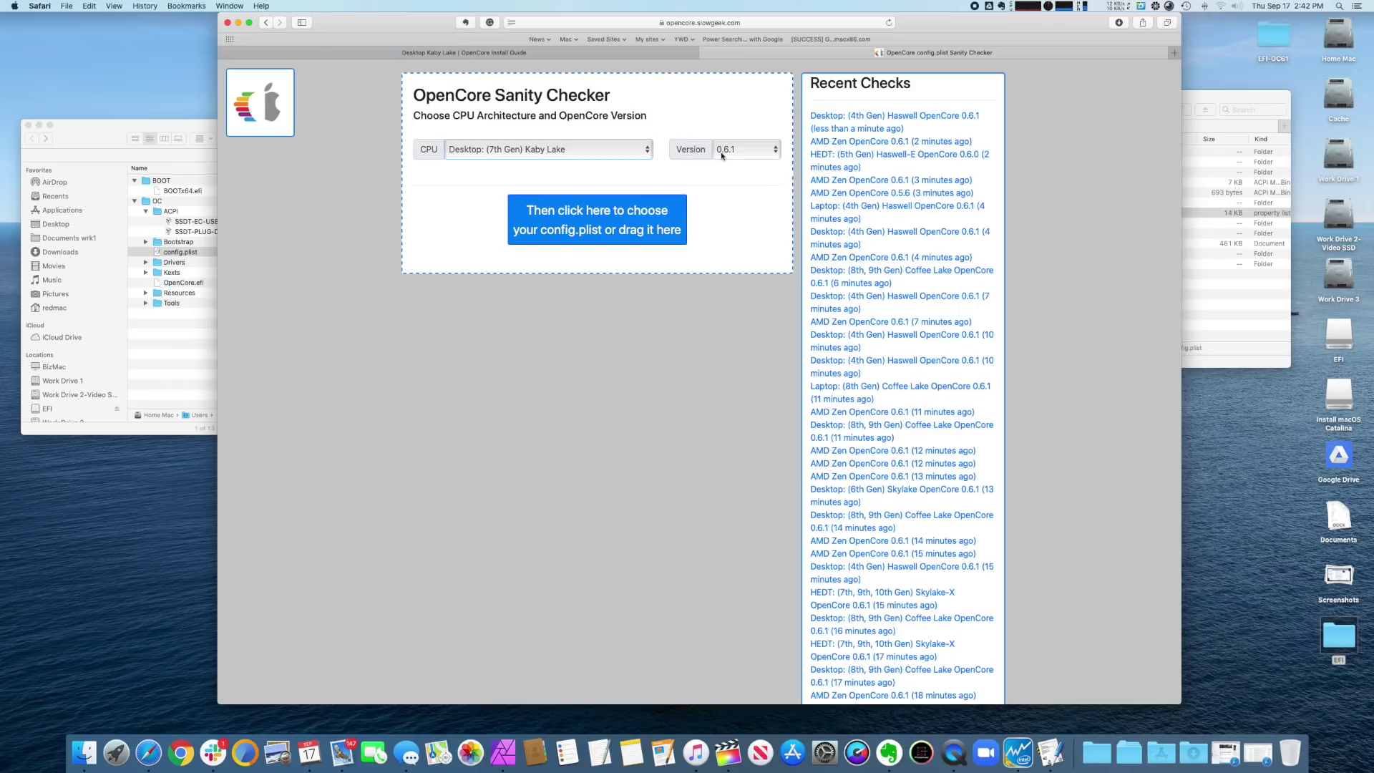
pyautogui.moveTo(527, 28); pyautogui.dragTo(666, 37)
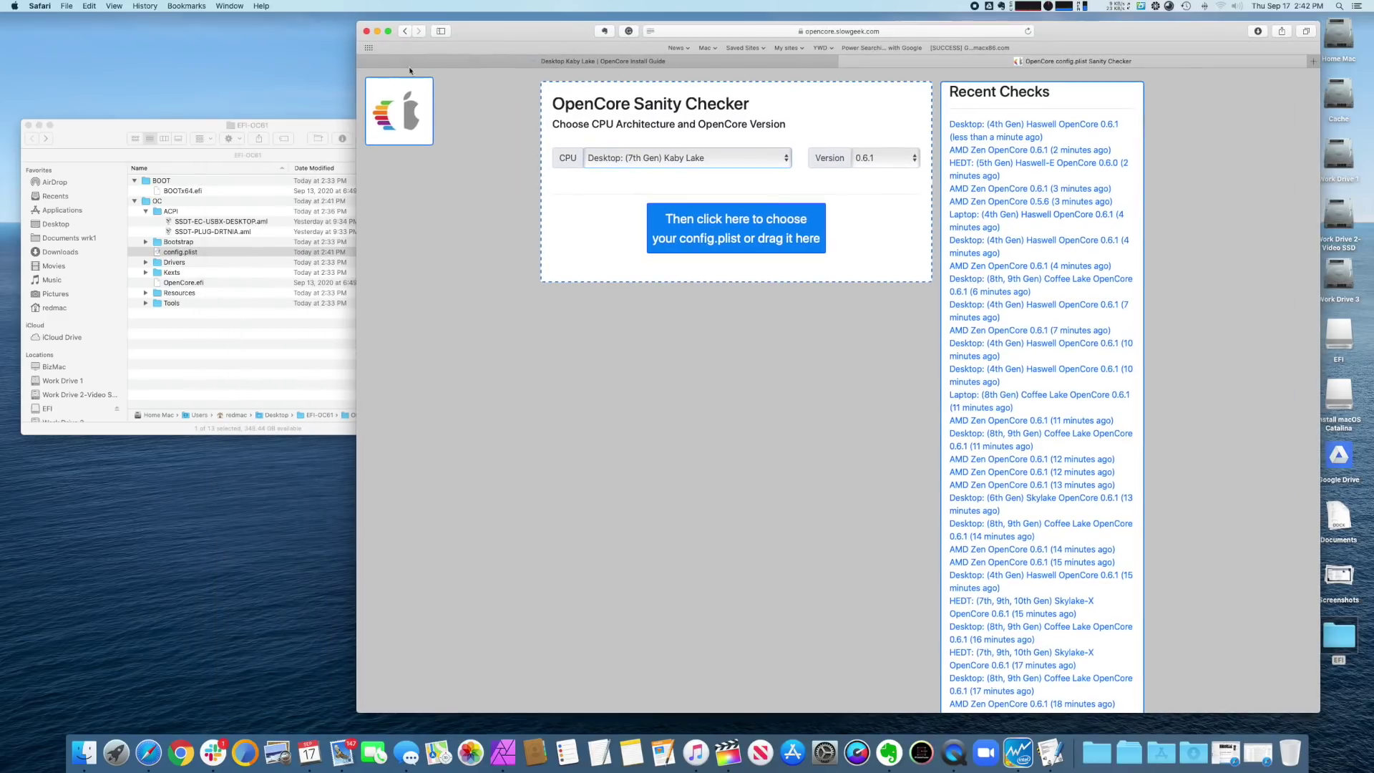
# - Drop config.plist onto the checker, scroll through the Kaby Lake report, then minimize Safari
pyautogui.moveTo(157, 253); pyautogui.dragTo(629, 245)
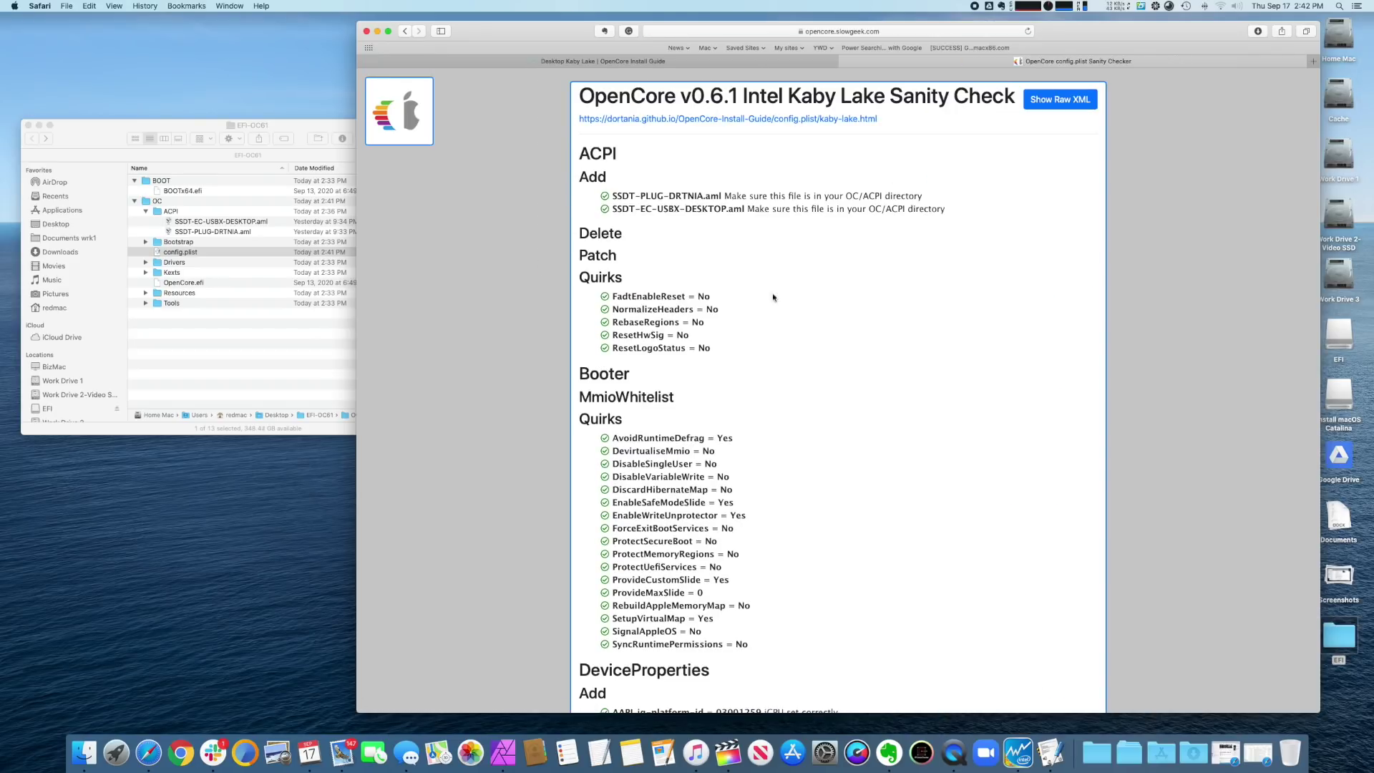
pyautogui.scroll(-3, 761, 304)
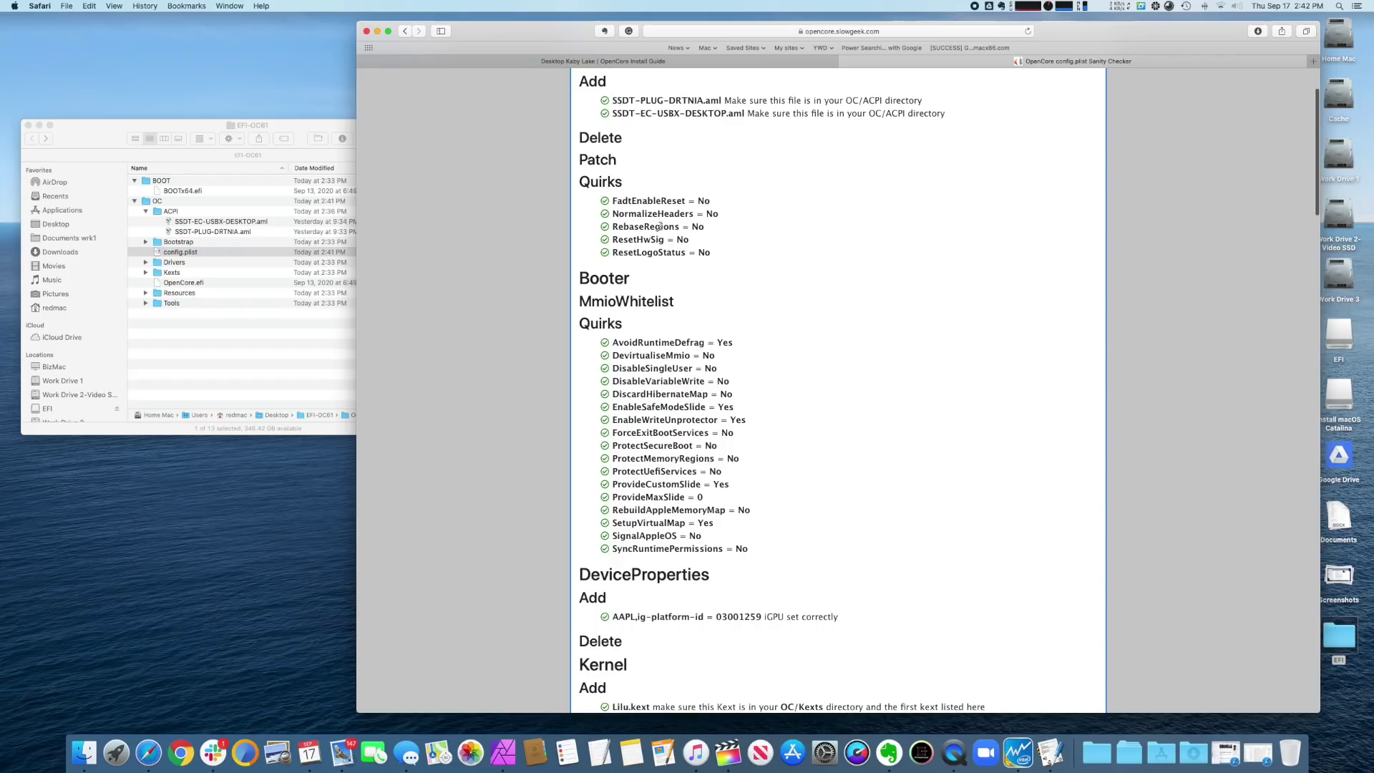
pyautogui.scroll(-4, 662, 287)
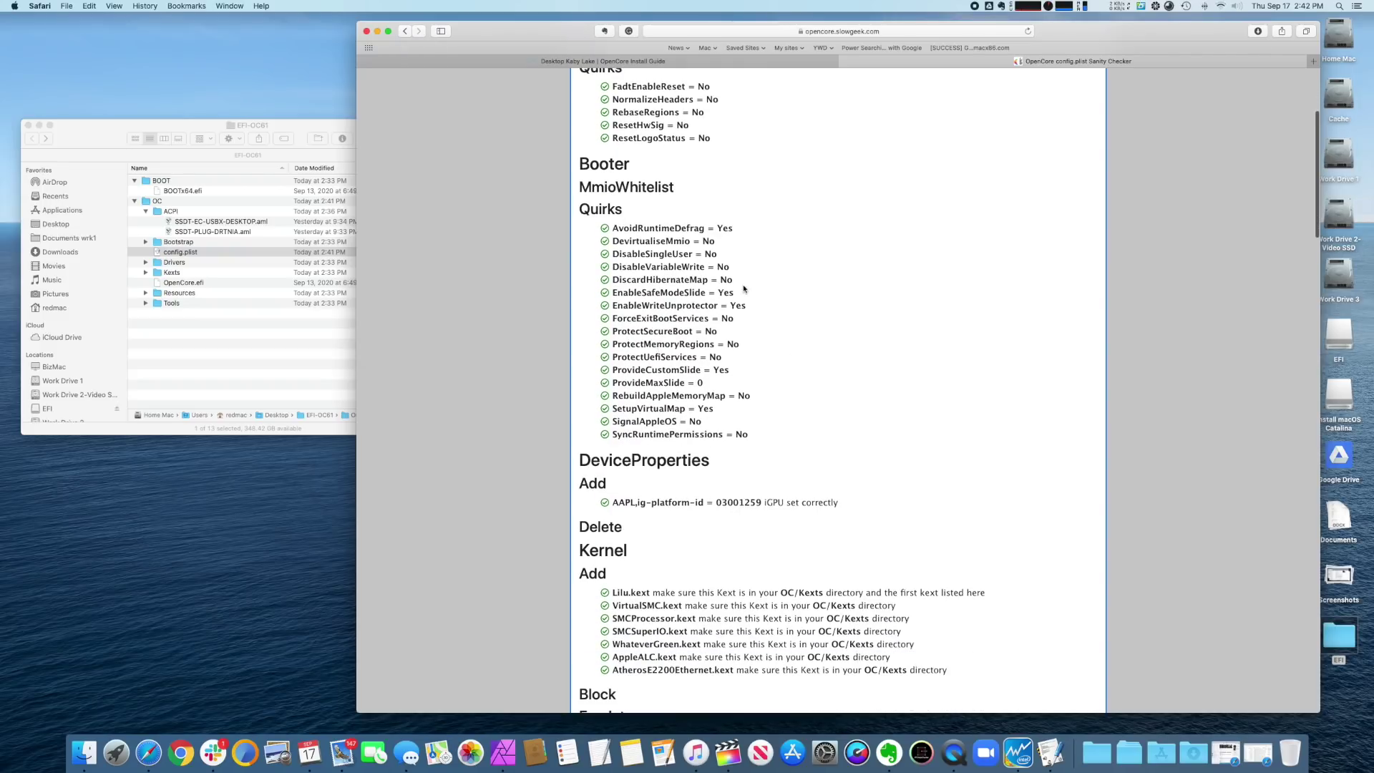
pyautogui.scroll(-1, 743, 428)
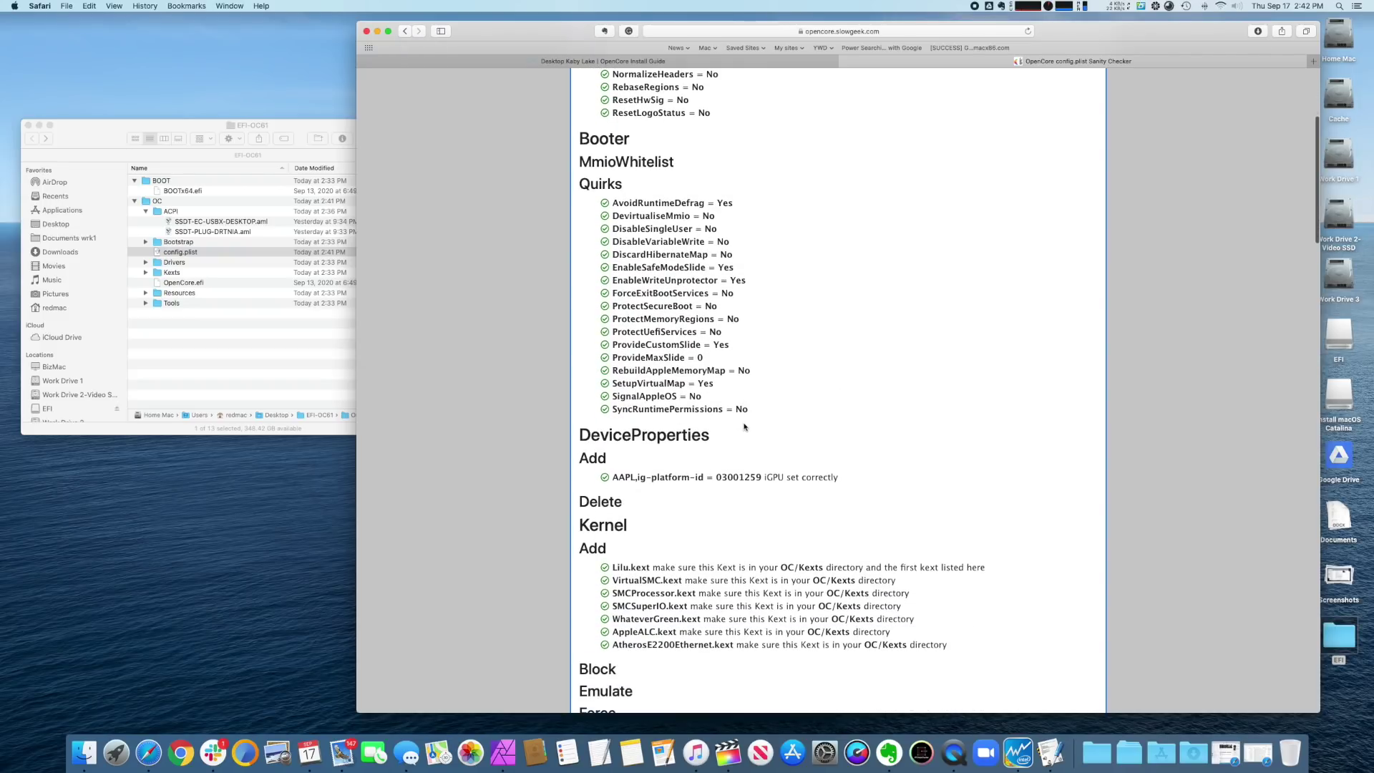
pyautogui.scroll(-15, 743, 427)
pyautogui.scroll(-7, 743, 422)
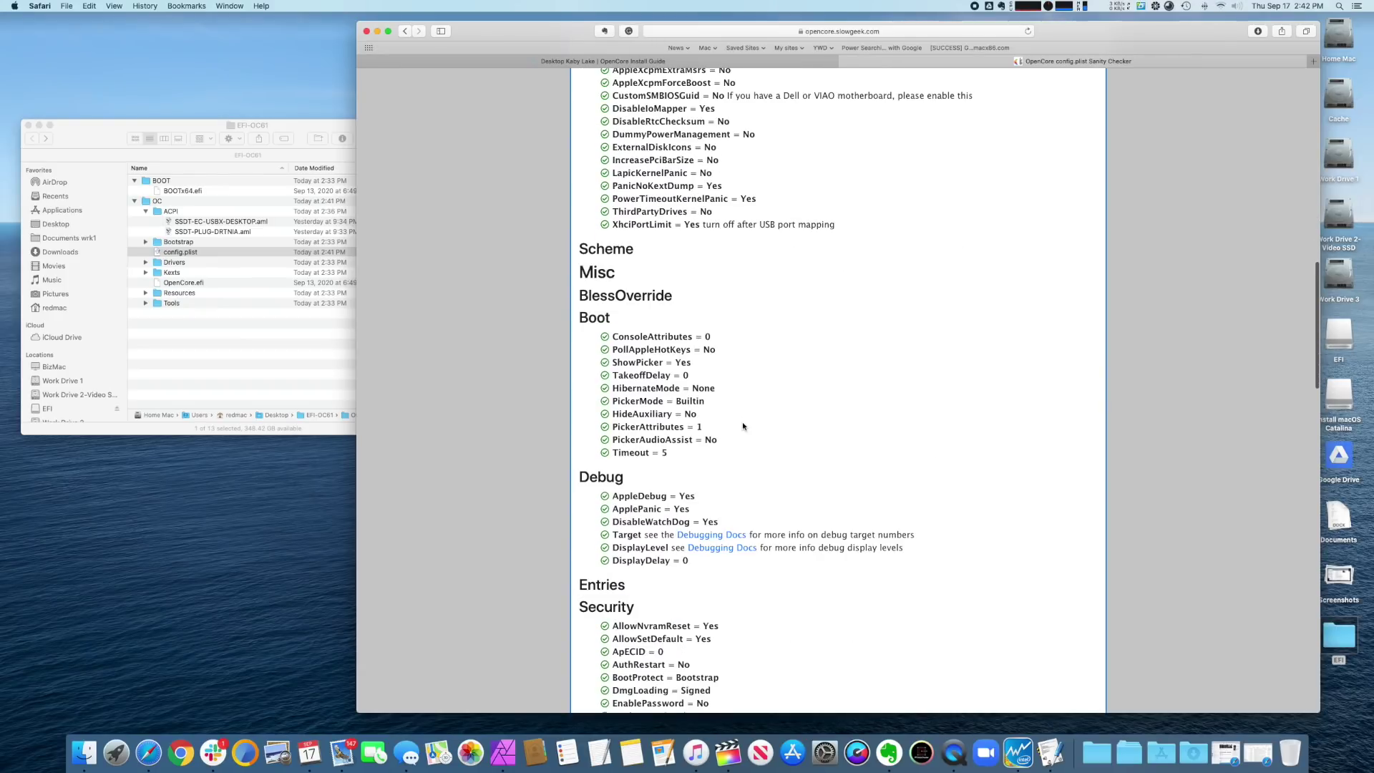
pyautogui.scroll(-19, 743, 426)
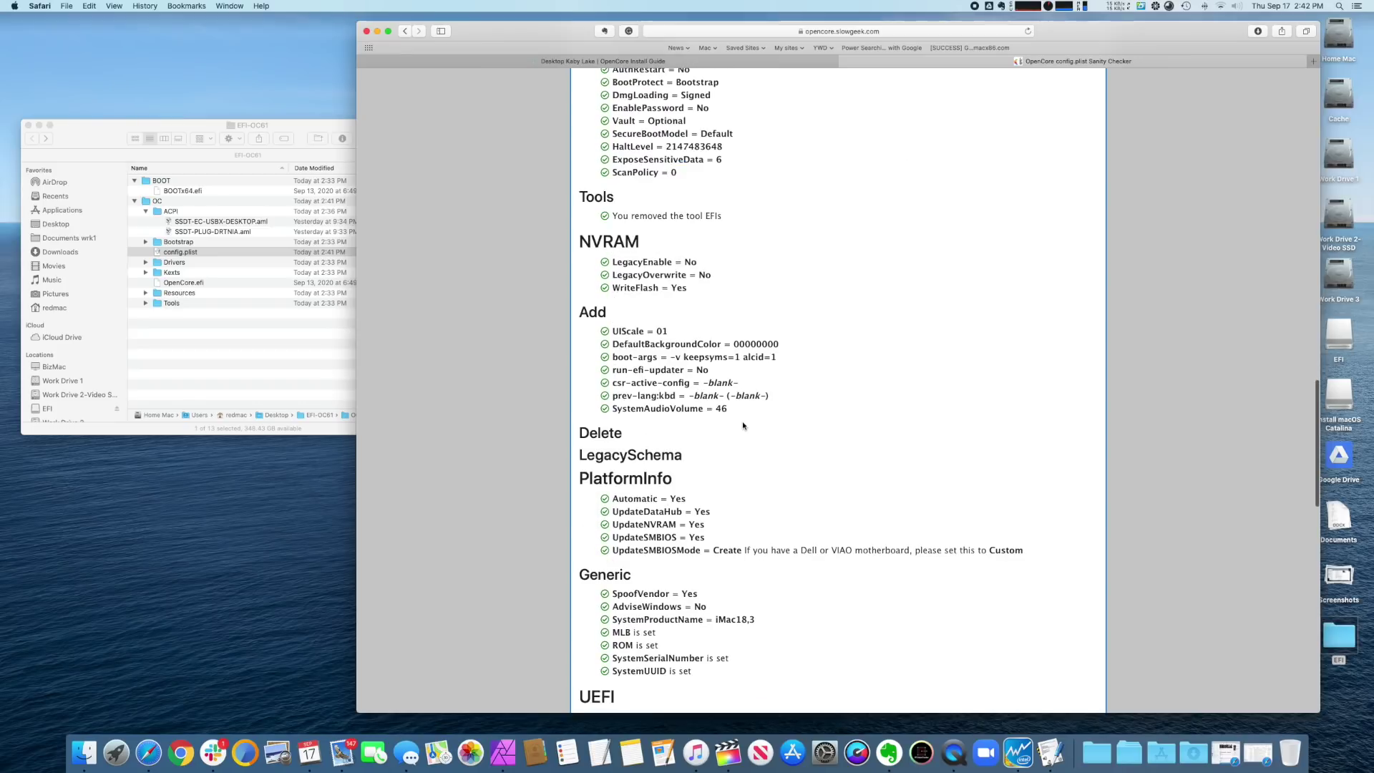
pyautogui.scroll(-6, 743, 426)
pyautogui.scroll(-15, 743, 426)
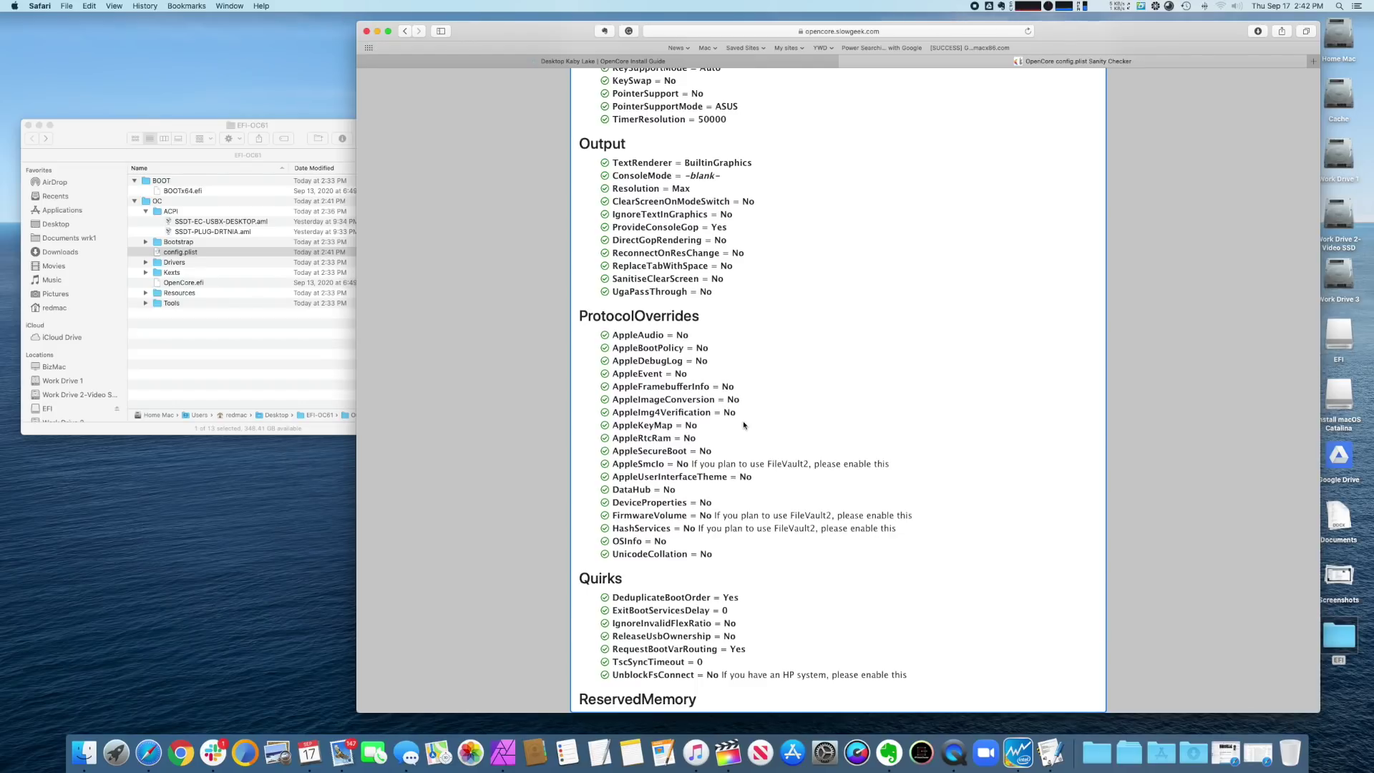
pyautogui.scroll(20, 527, 200)
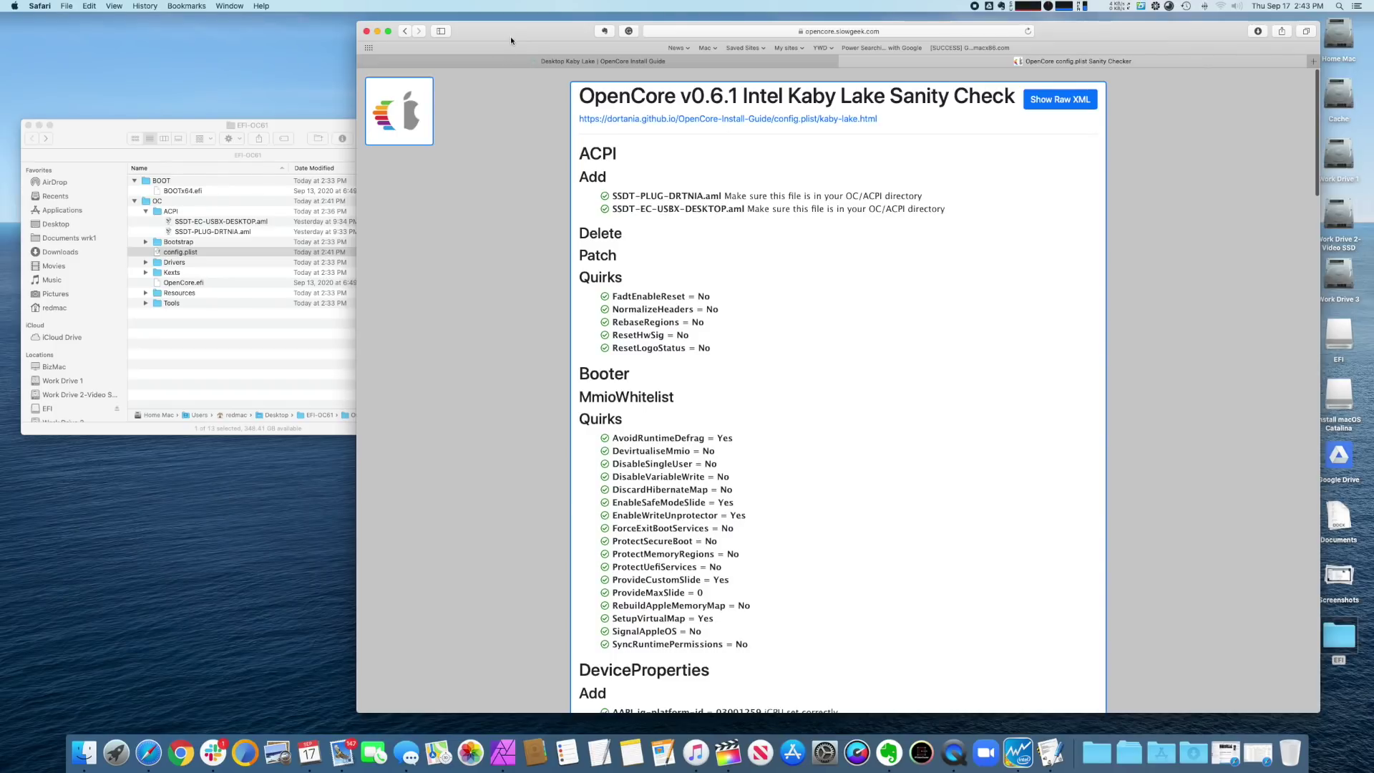
pyautogui.press('super+m')
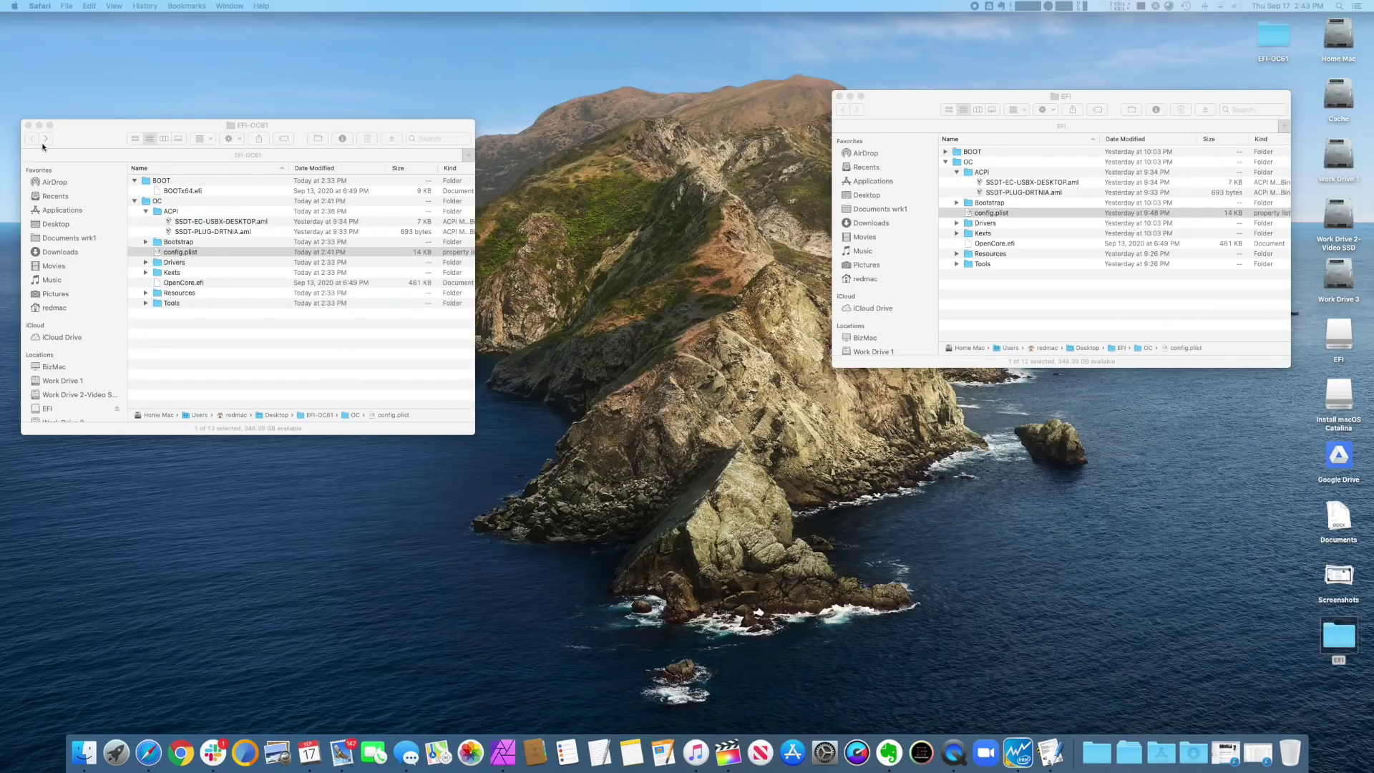